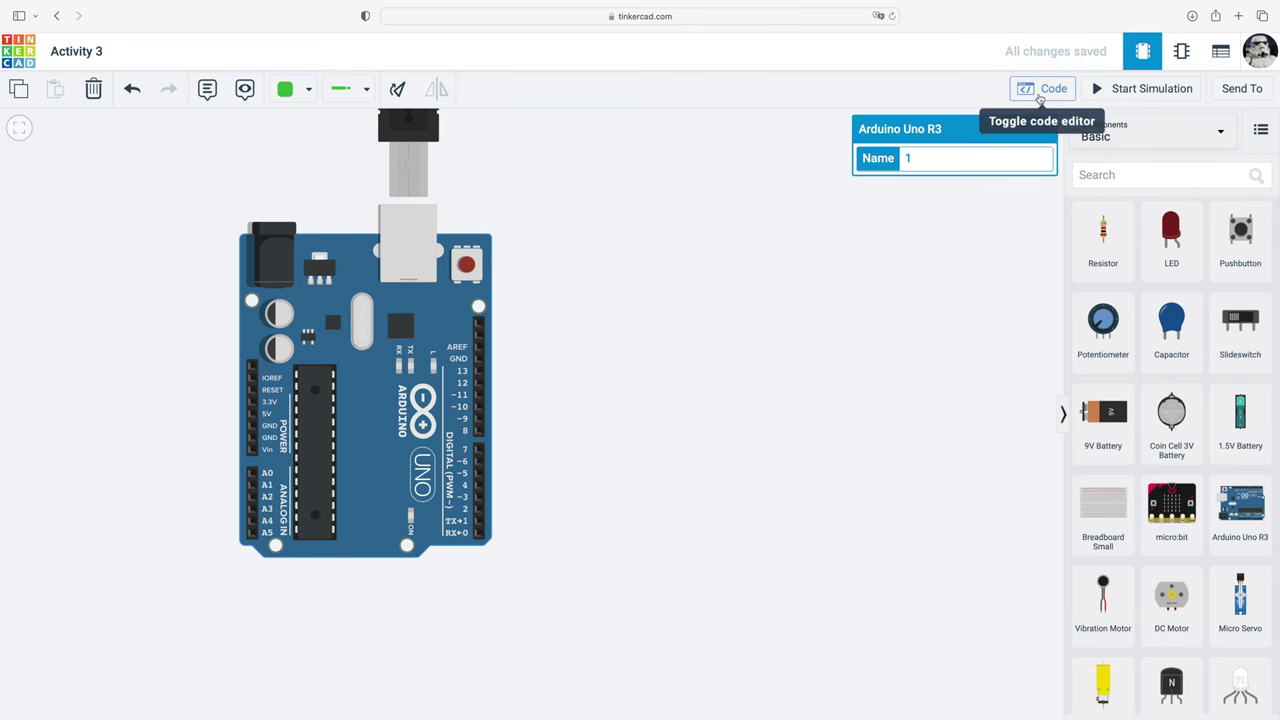
# - Show the board's code and run the default blink program in simulation, then stop it and hide the code editor
pyautogui.click(1040, 92)
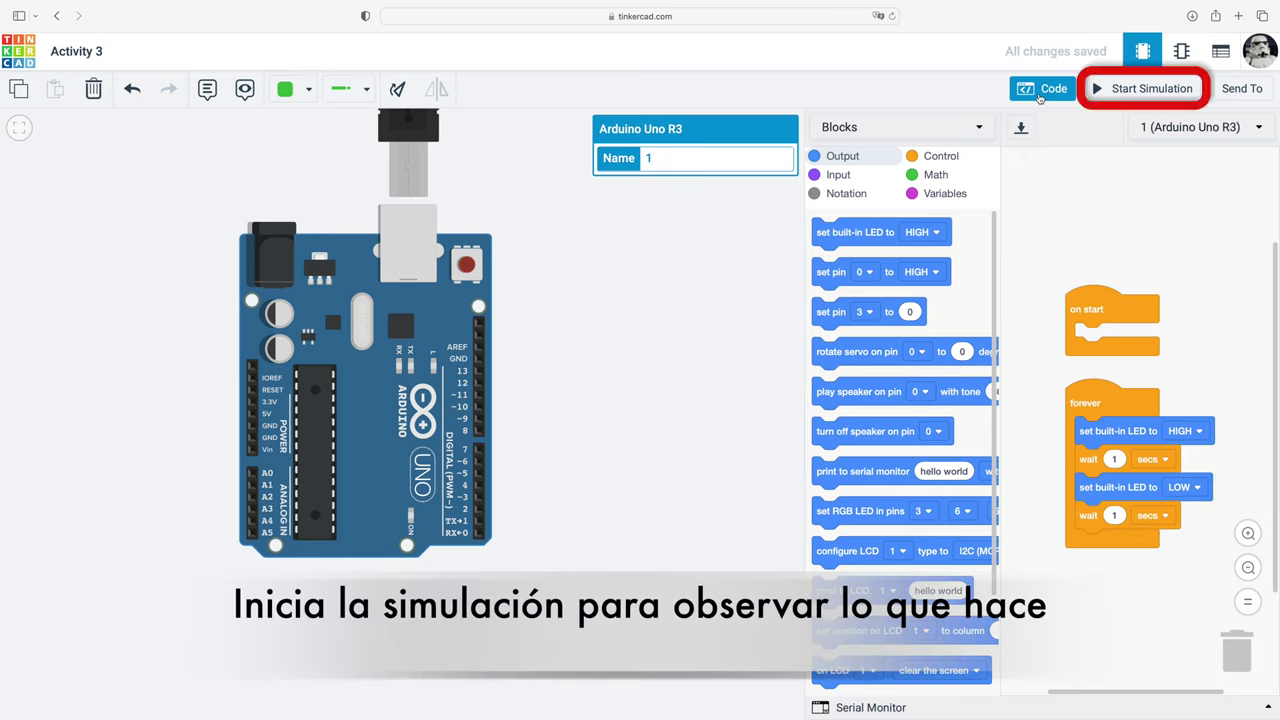
pyautogui.click(1146, 90)
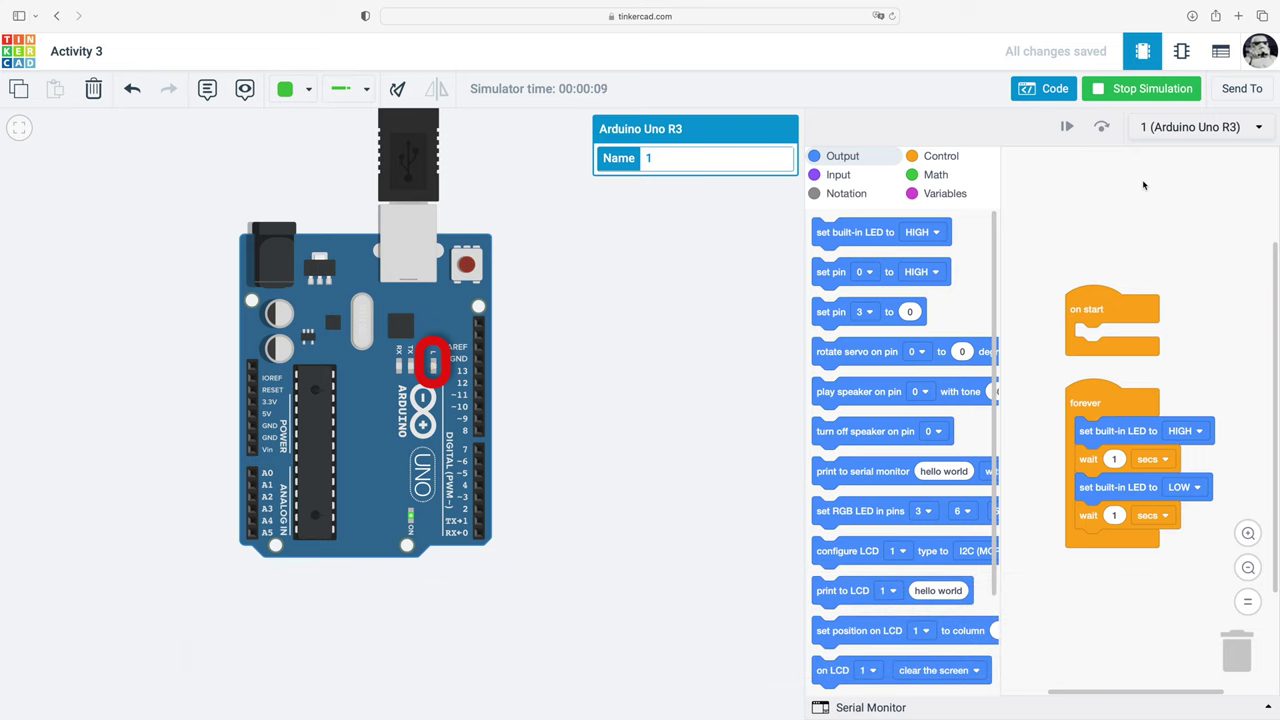
pyautogui.click(1130, 89)
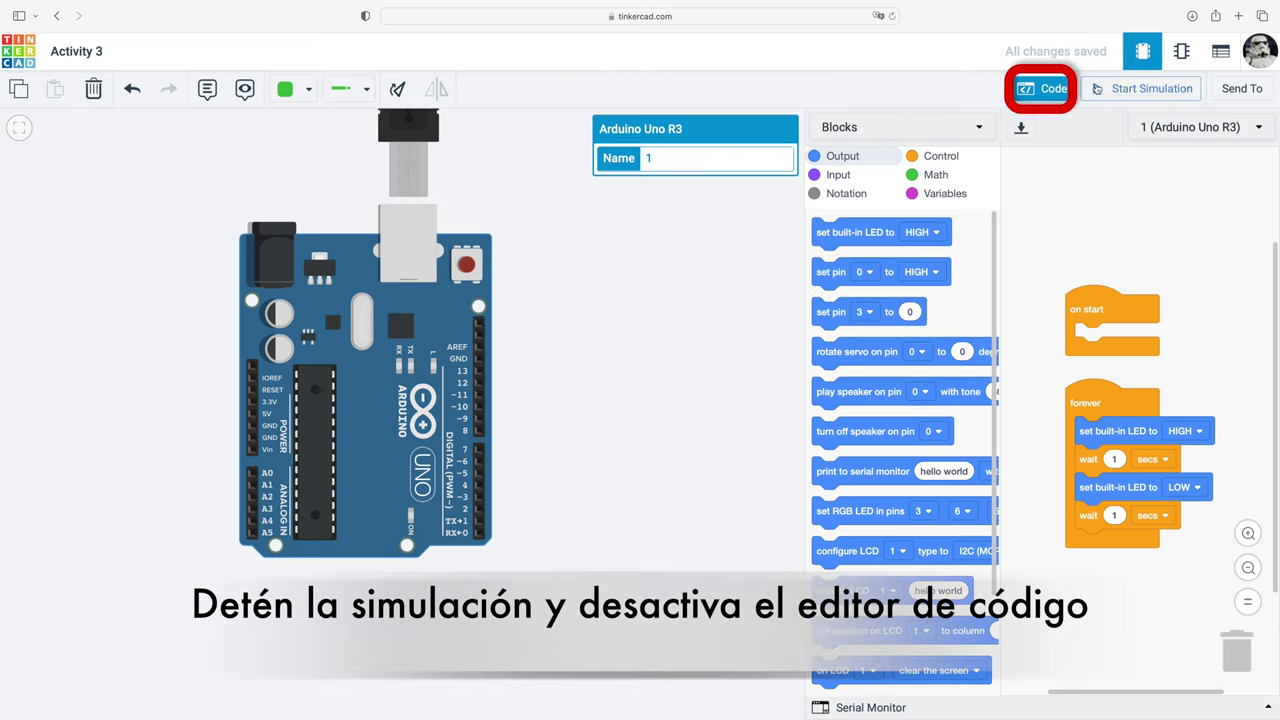
pyautogui.click(1043, 89)
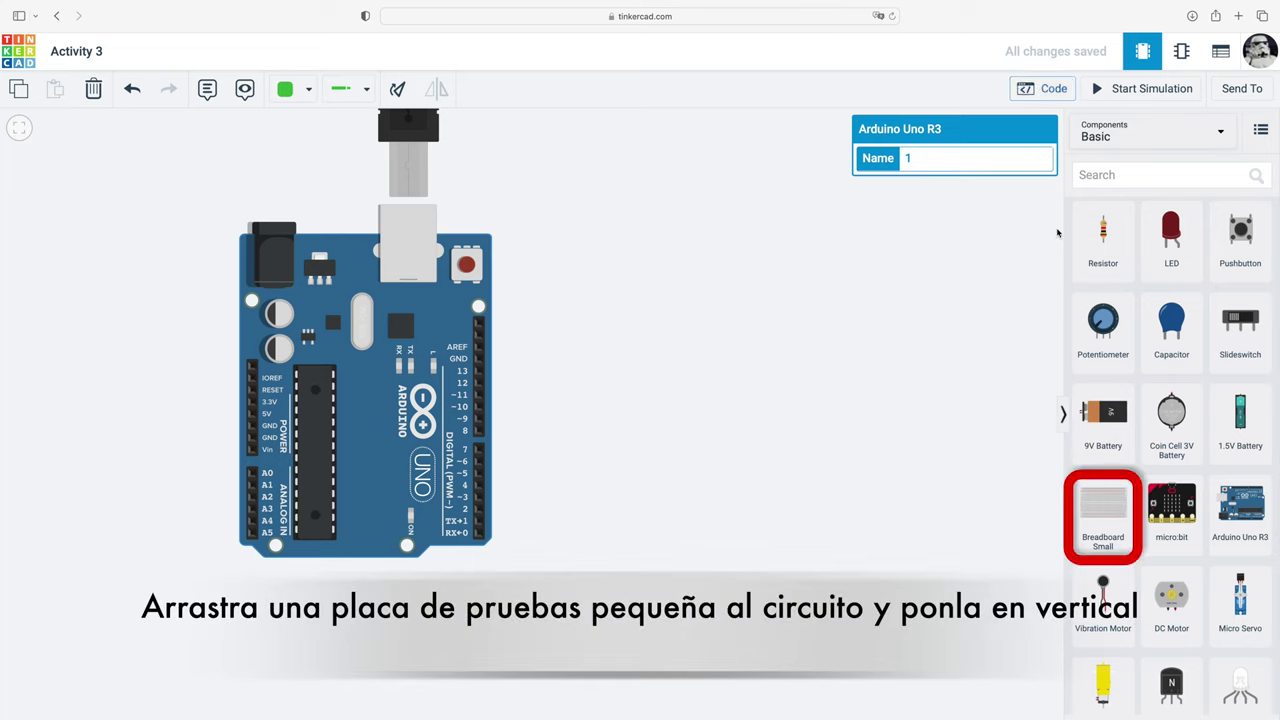
# - Add a small breadboard, rotate it upright and position it beside the digital pins of the Arduino Uno
pyautogui.moveTo(1098, 508); pyautogui.dragTo(683, 369)
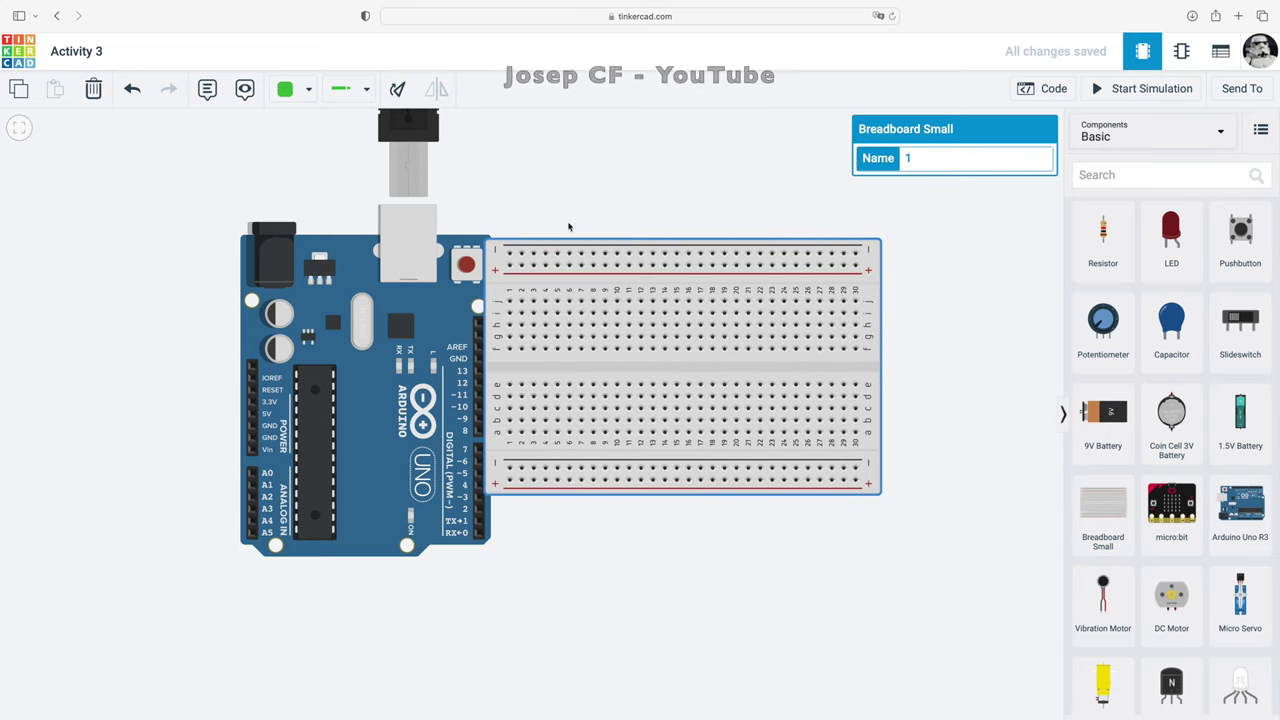
pyautogui.click(397, 91)
pyautogui.click(397, 91)
pyautogui.click(397, 91)
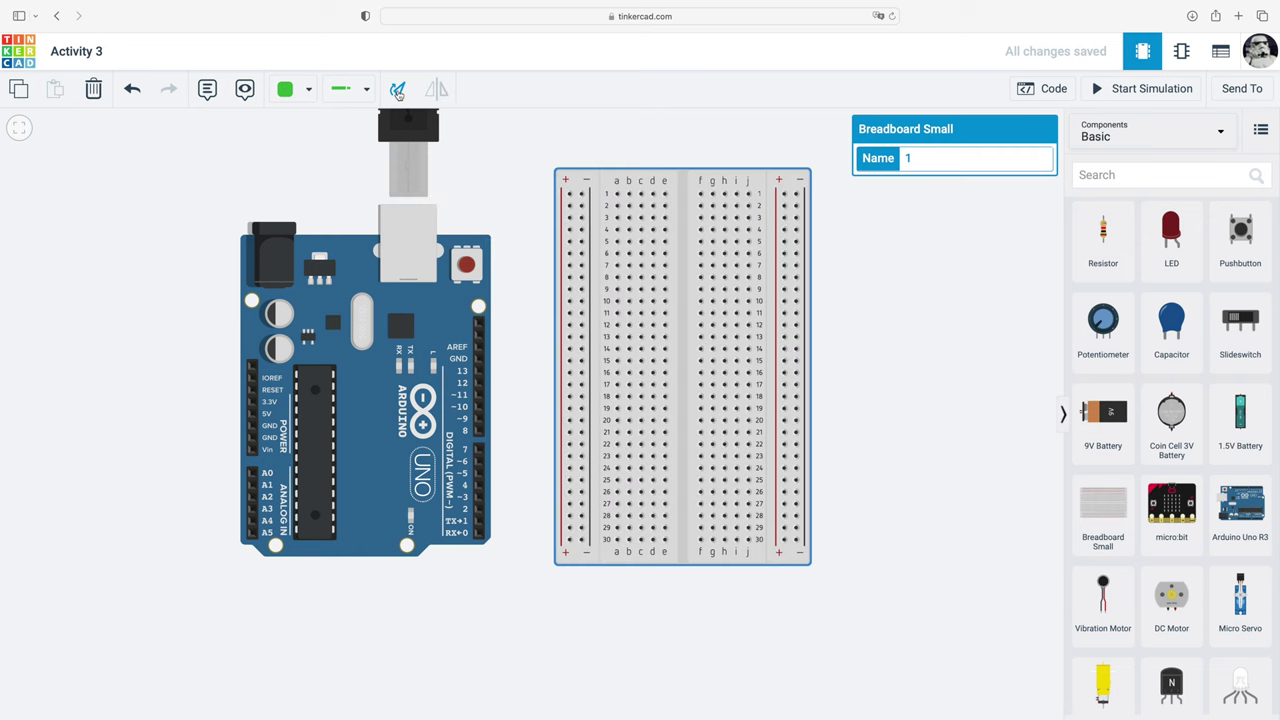
pyautogui.moveTo(679, 296); pyautogui.dragTo(645, 347)
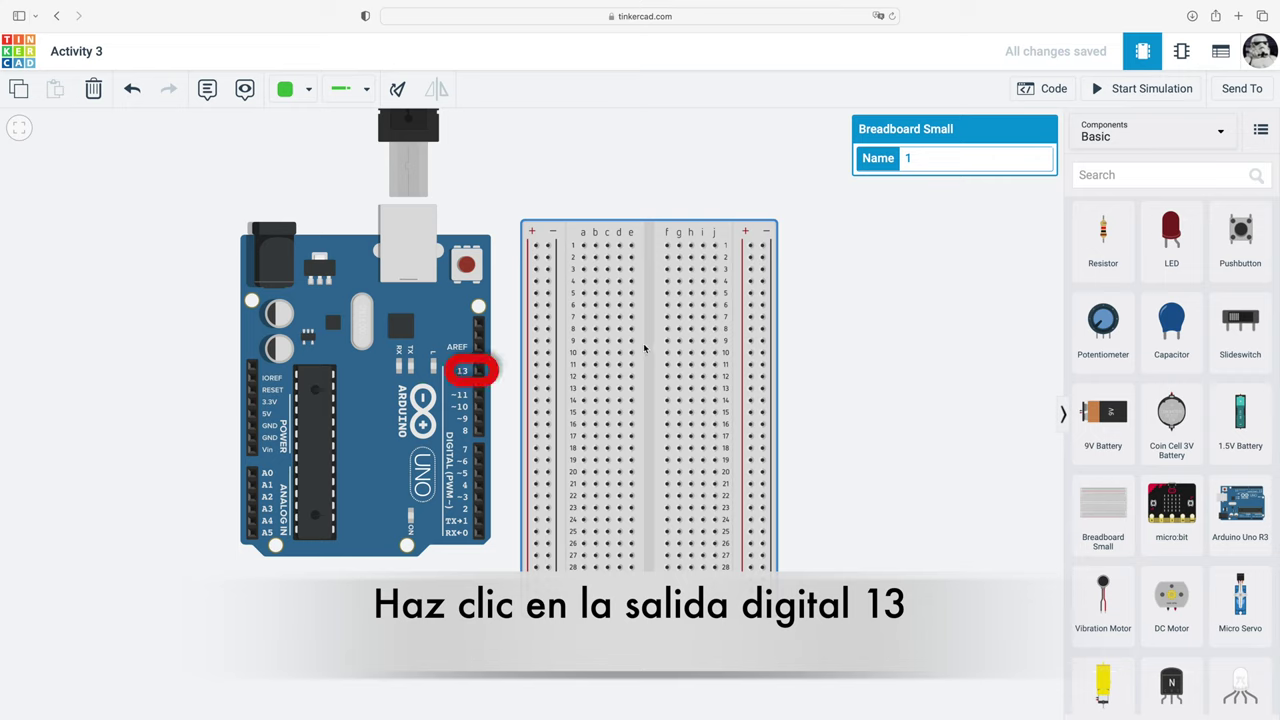
# - Wire Arduino digital pin 13 to column a, row 12 of the breadboard, with that row aligned to the pin
pyautogui.click(478, 372)
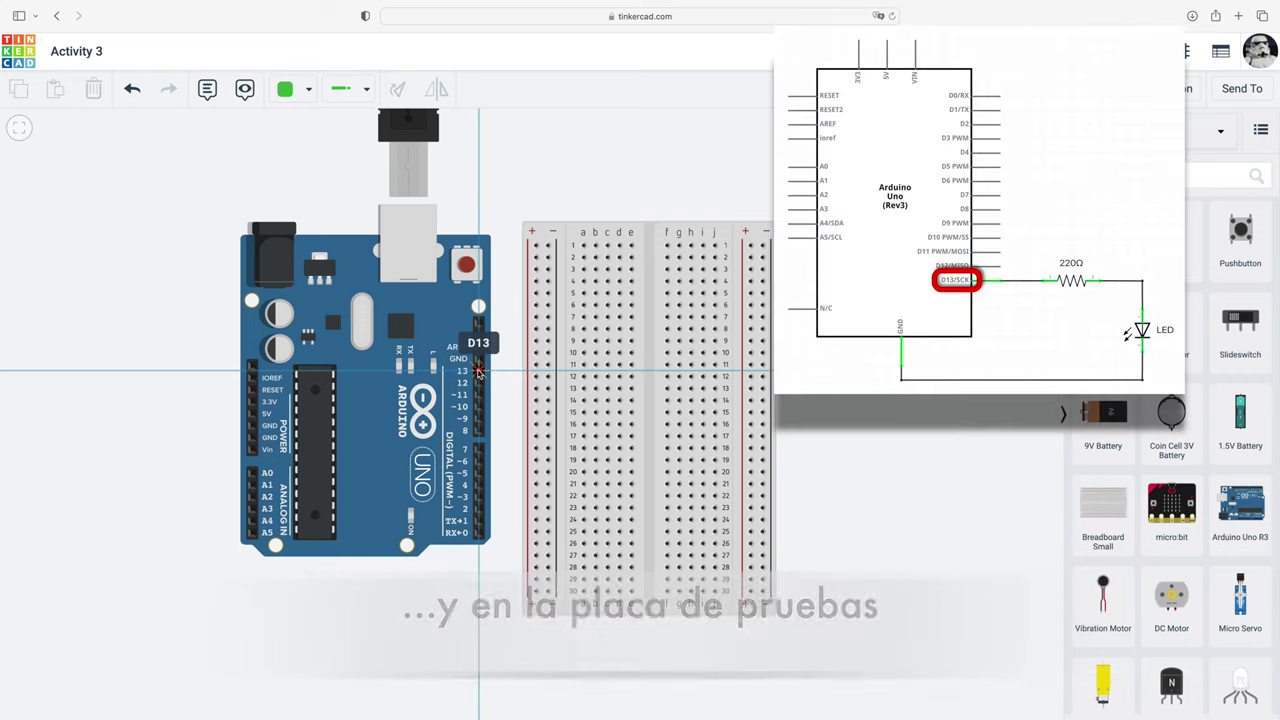
pyautogui.click(582, 376)
pyautogui.click(651, 387)
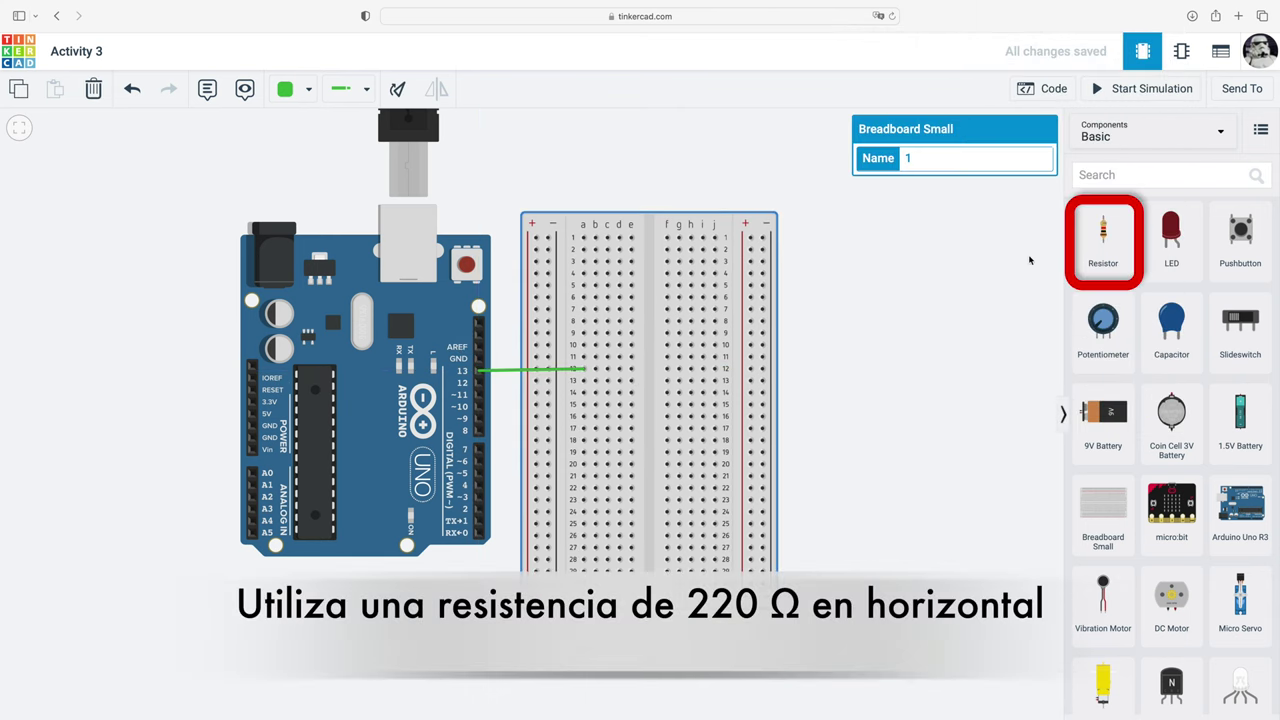
# - Add a 220 Ω resistor, rotate it horizontally and place it across the breadboard's central gap in row 12
pyautogui.moveTo(1096, 238); pyautogui.dragTo(860, 347)
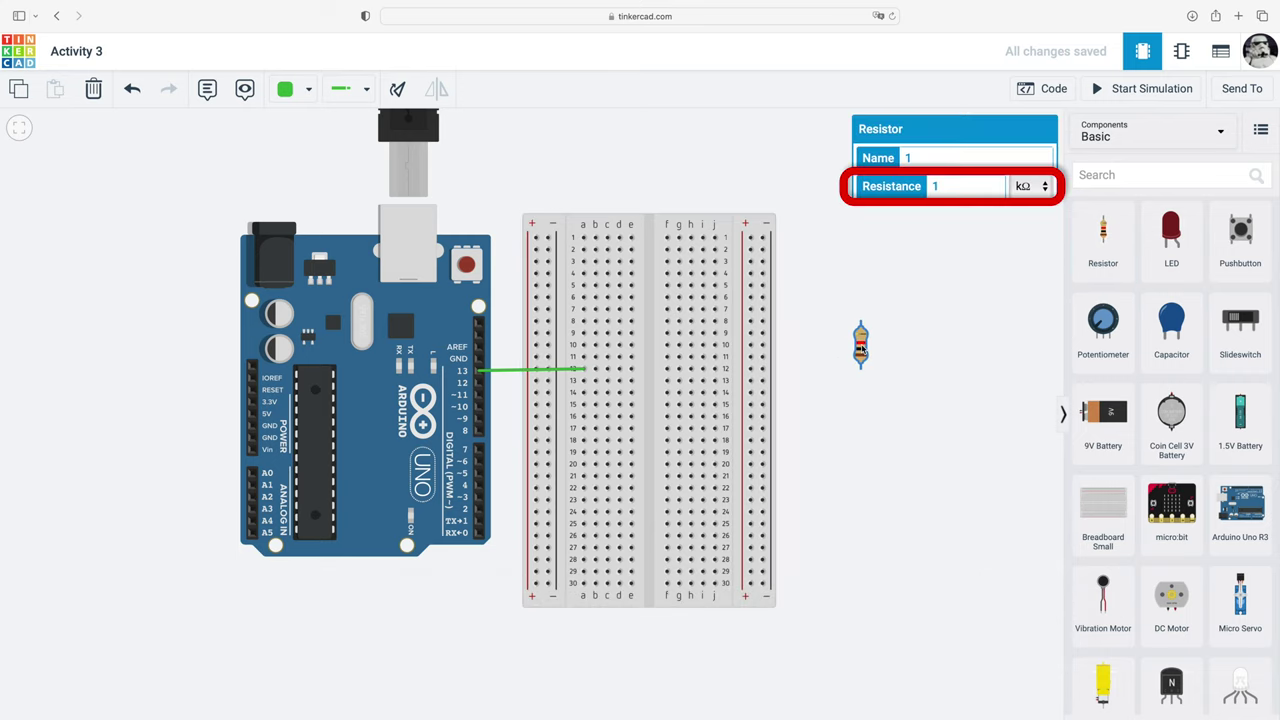
pyautogui.click(1043, 189)
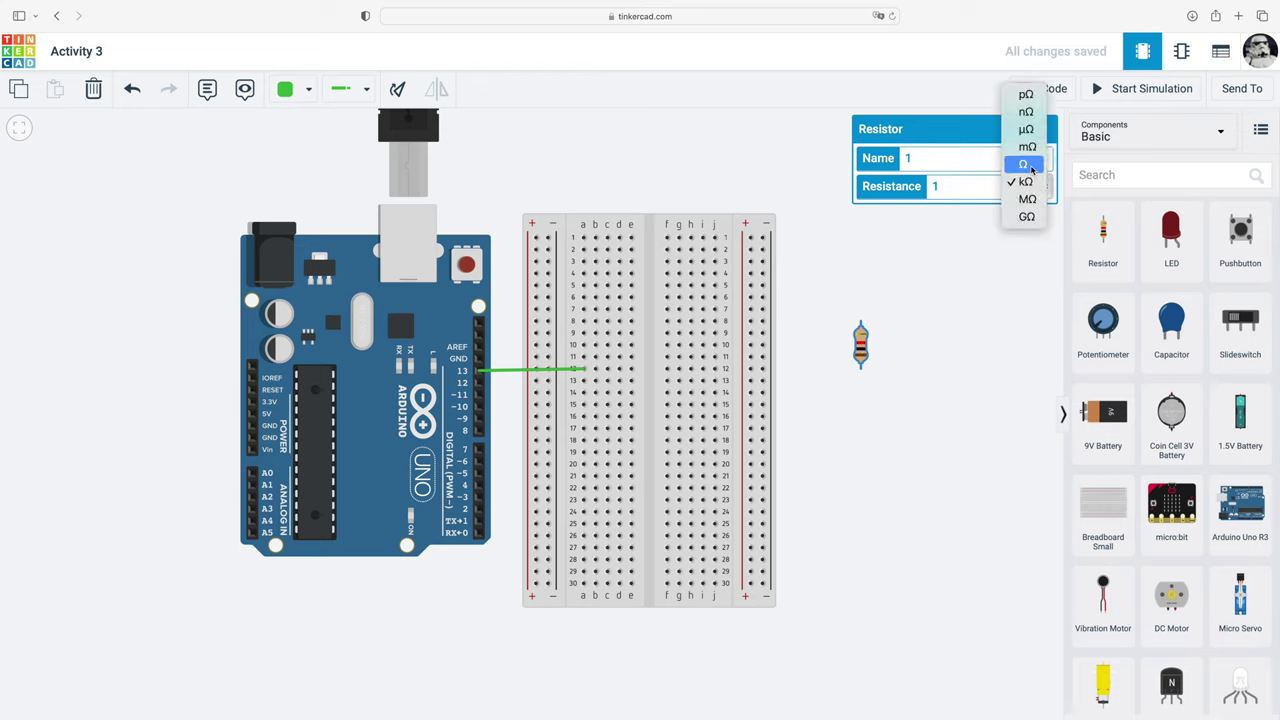
pyautogui.click(1026, 164)
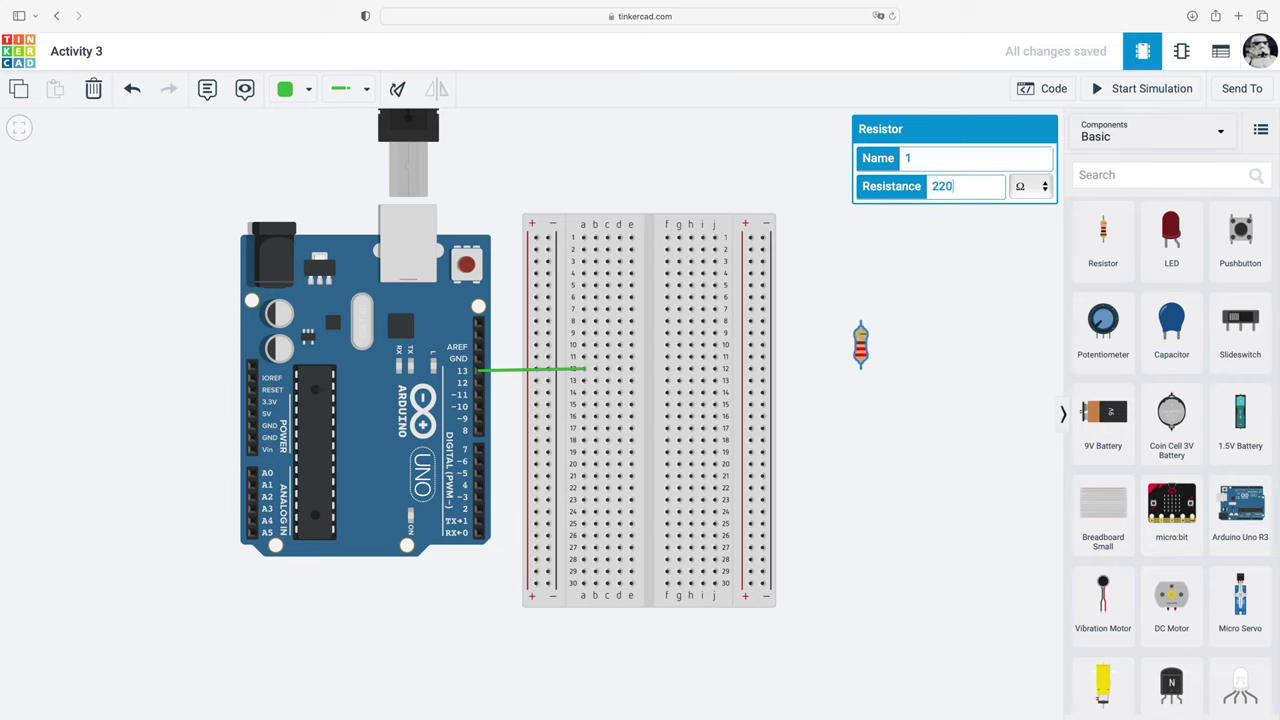
pyautogui.write('220')
pyautogui.press('Return')
pyautogui.click(399, 92)
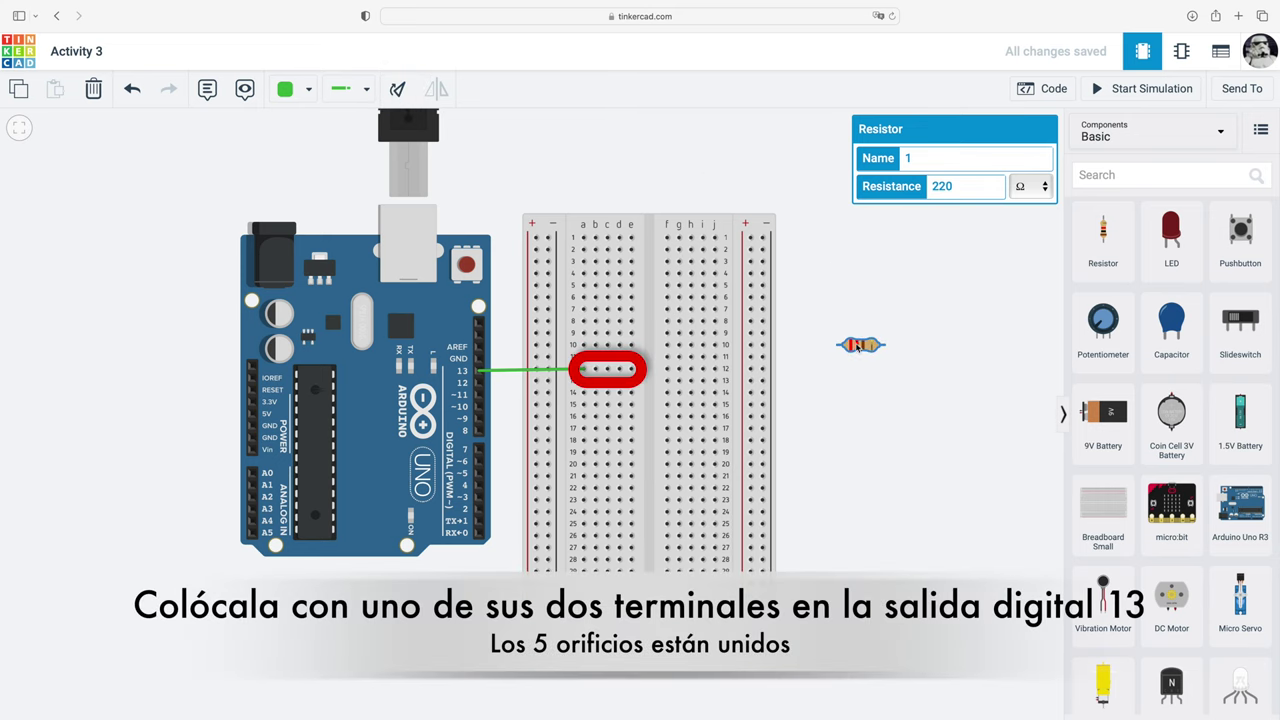
pyautogui.moveTo(858, 344); pyautogui.dragTo(647, 371)
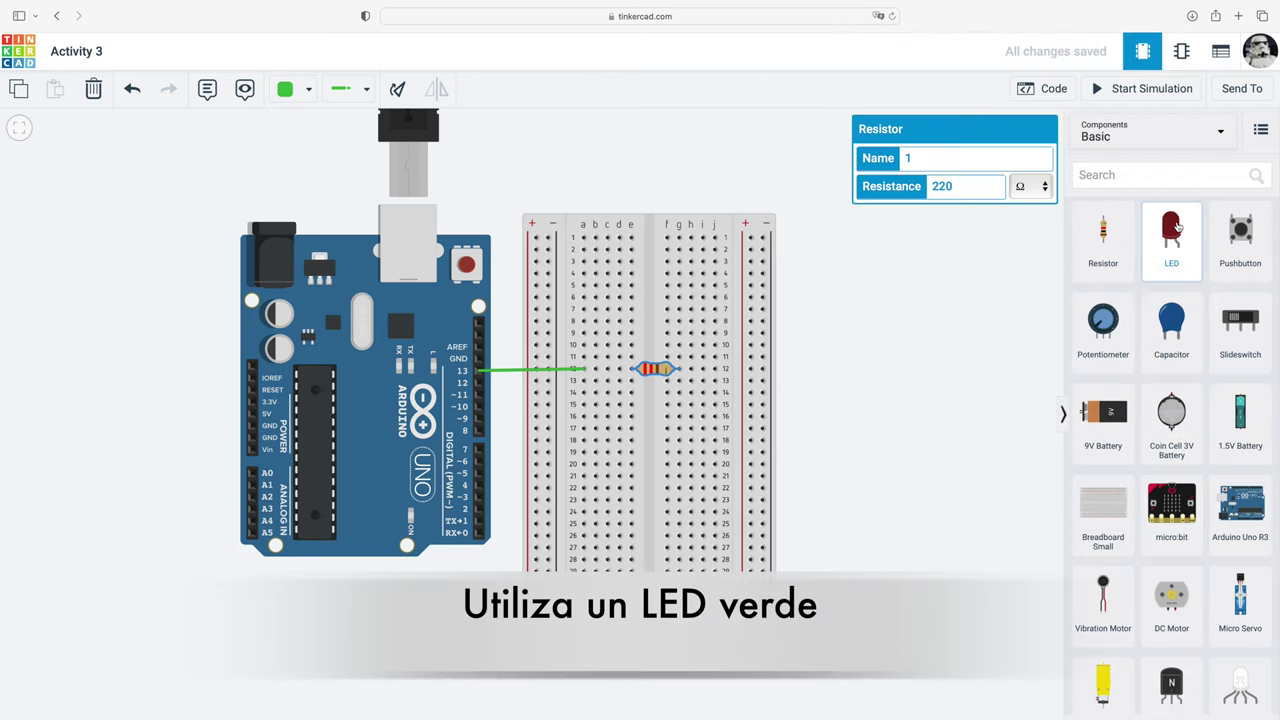
# - Add a green LED, turn it sideways and mirror it, and plug its anode into row 12 and cathode into row 13, column j
pyautogui.moveTo(1173, 230); pyautogui.dragTo(889, 396)
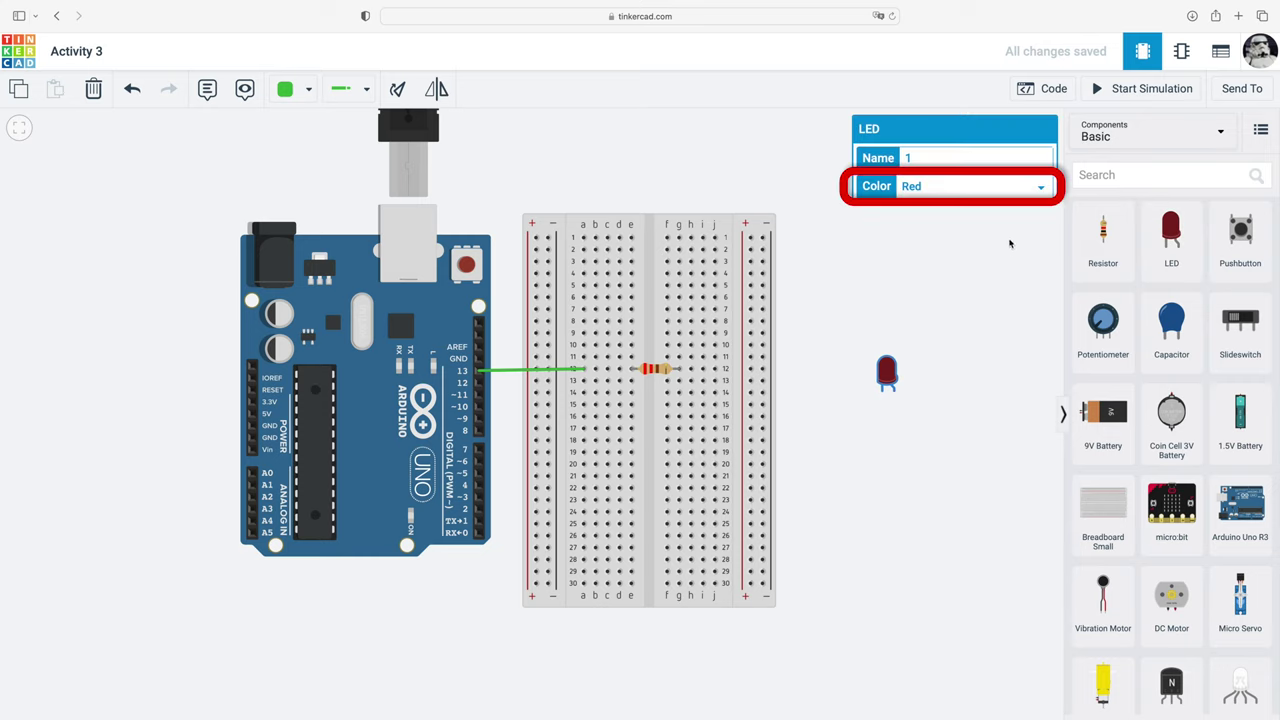
pyautogui.click(1043, 193)
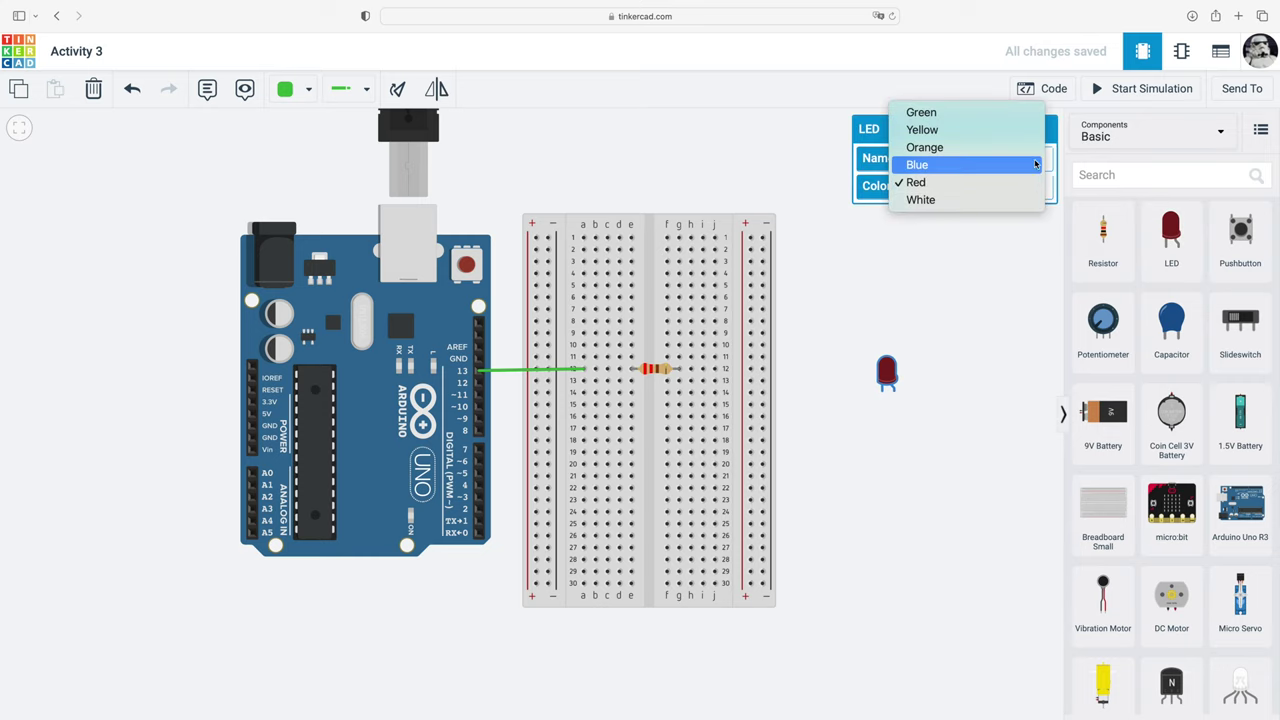
pyautogui.click(1027, 116)
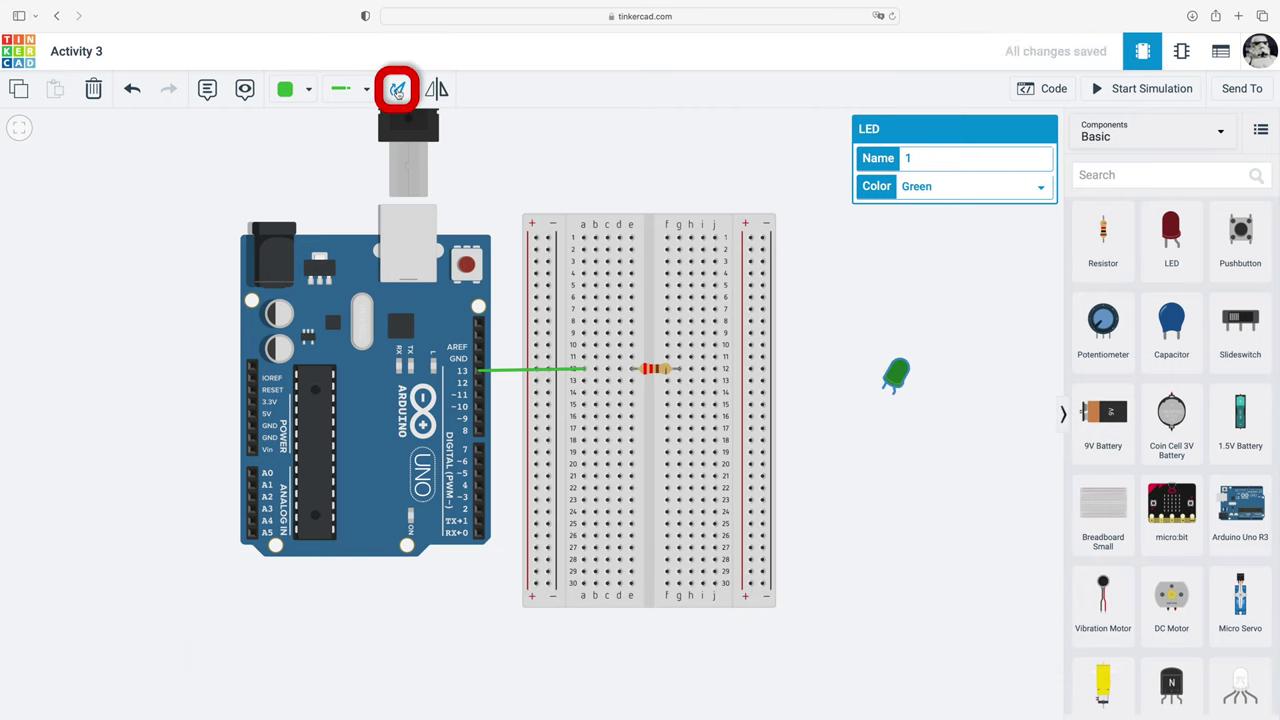
pyautogui.click(397, 91)
pyautogui.click(399, 91)
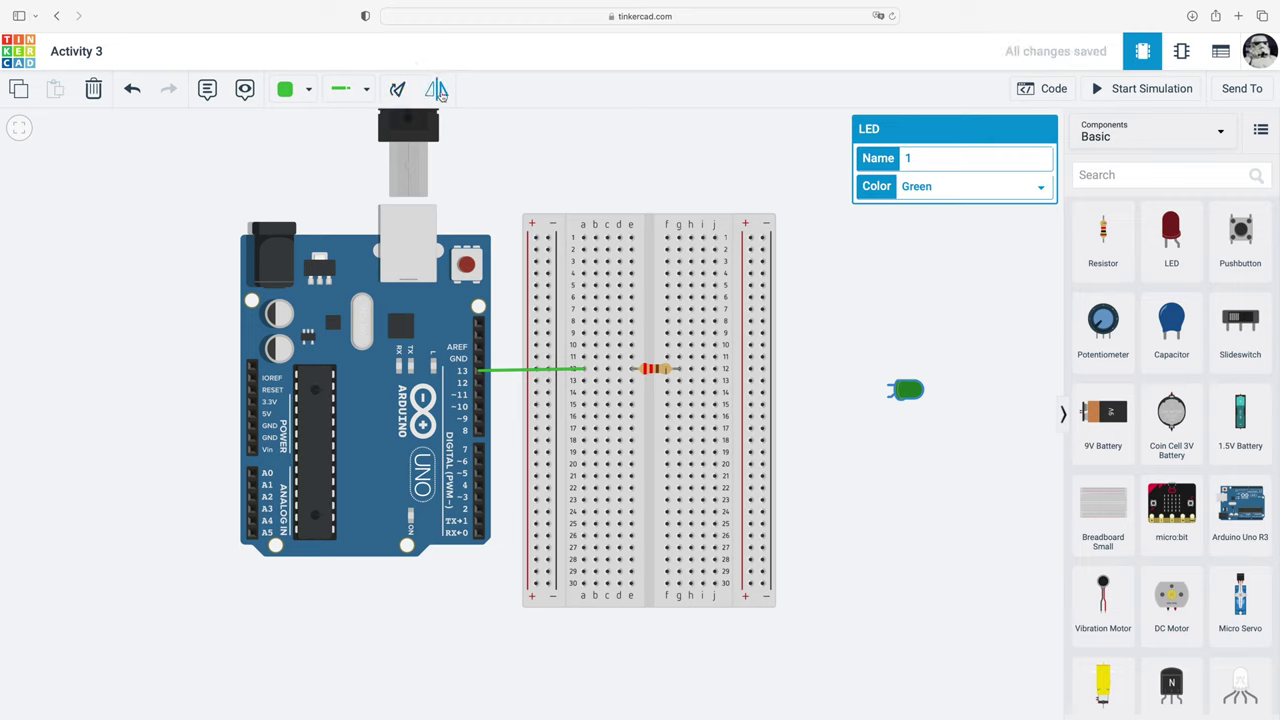
pyautogui.click(440, 92)
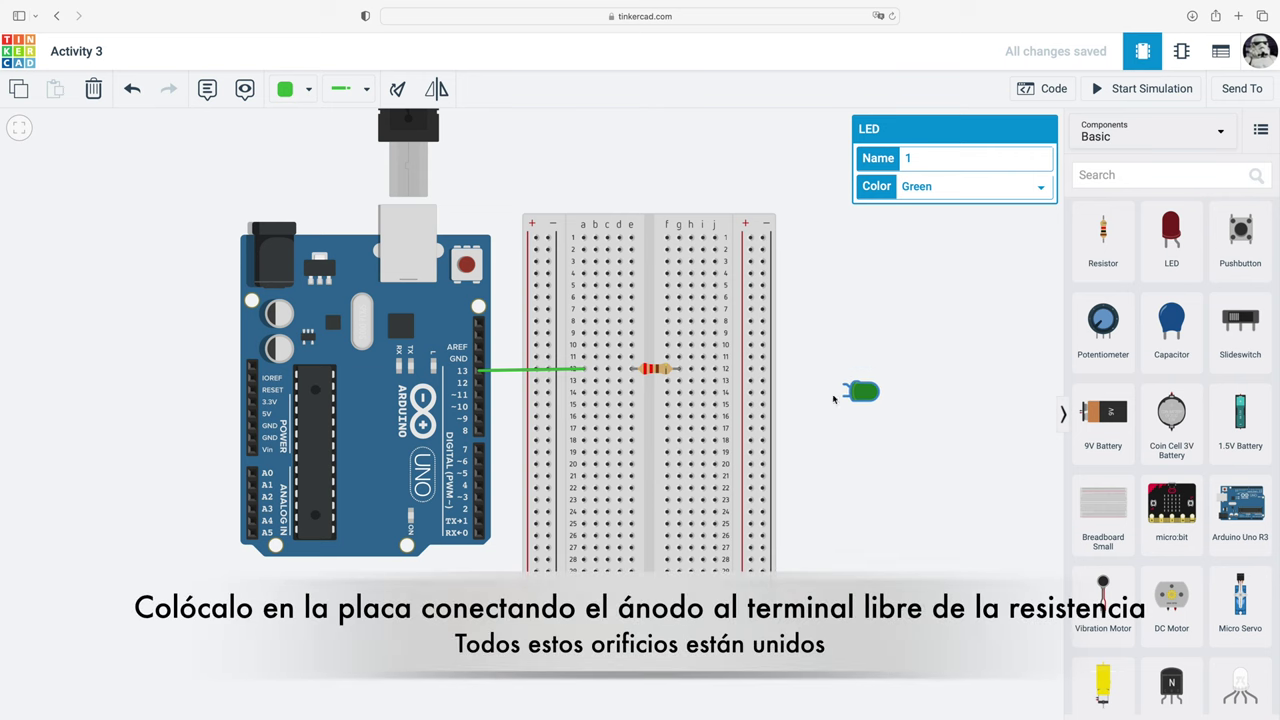
pyautogui.moveTo(739, 389); pyautogui.dragTo(733, 388)
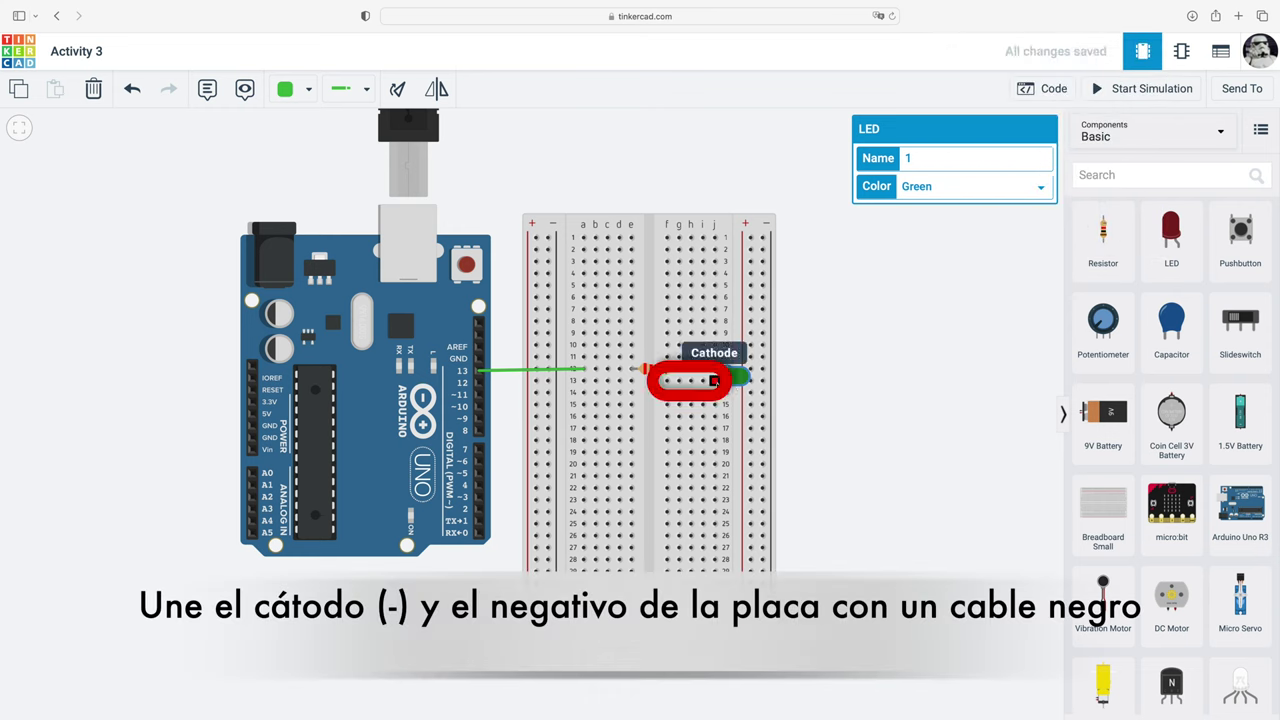
# - Wire the LED's cathode row 13 to the breadboard's negative rail nearest the Arduino and color the wire black
pyautogui.click(715, 381)
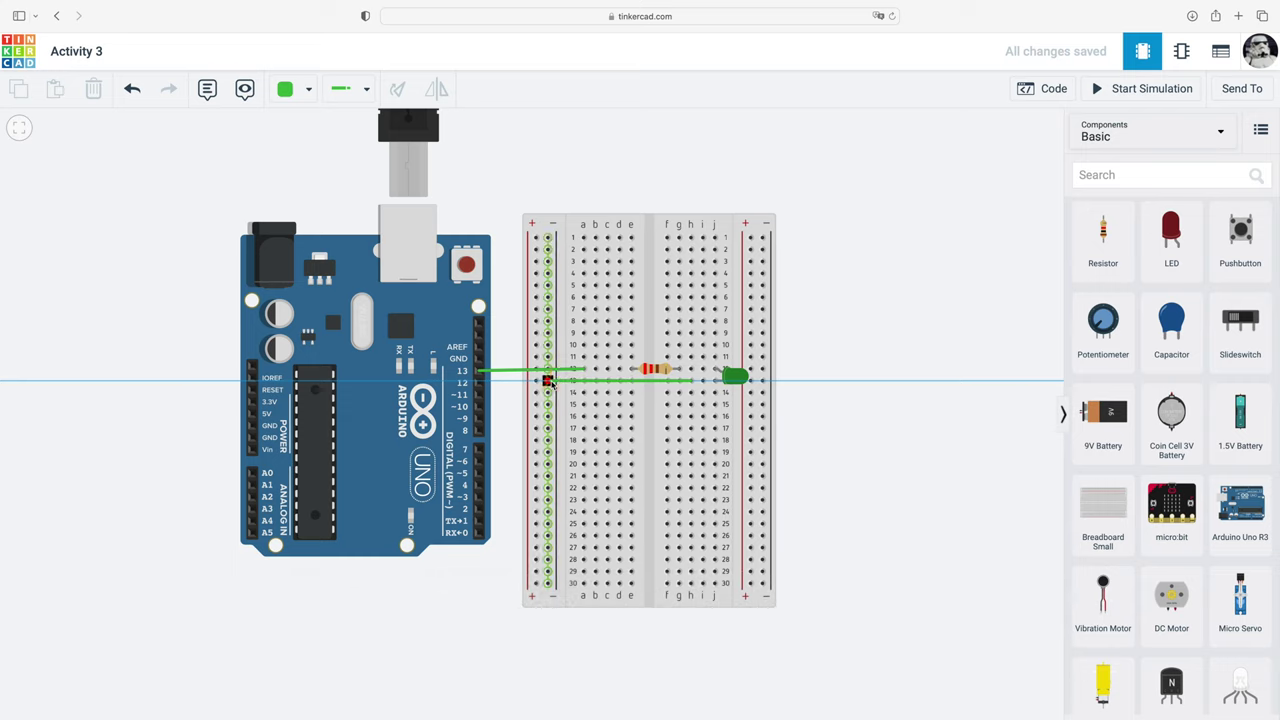
pyautogui.click(548, 382)
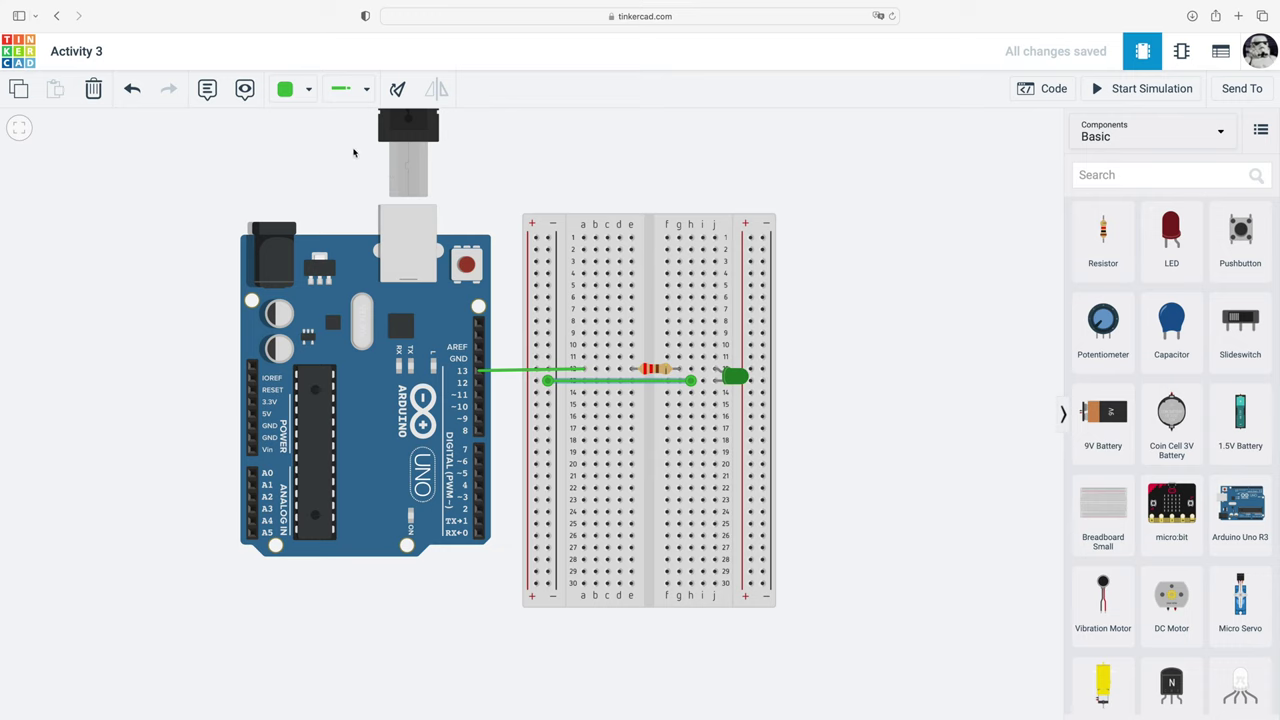
pyautogui.click(308, 92)
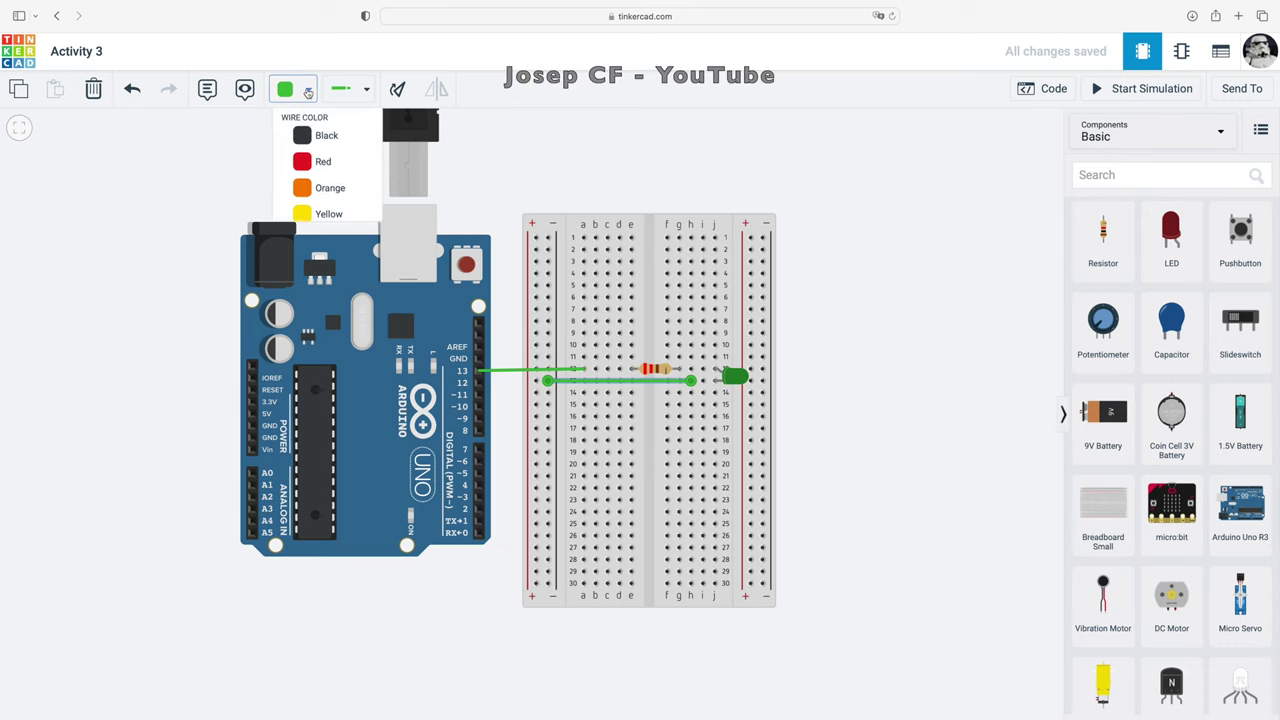
pyautogui.click(313, 148)
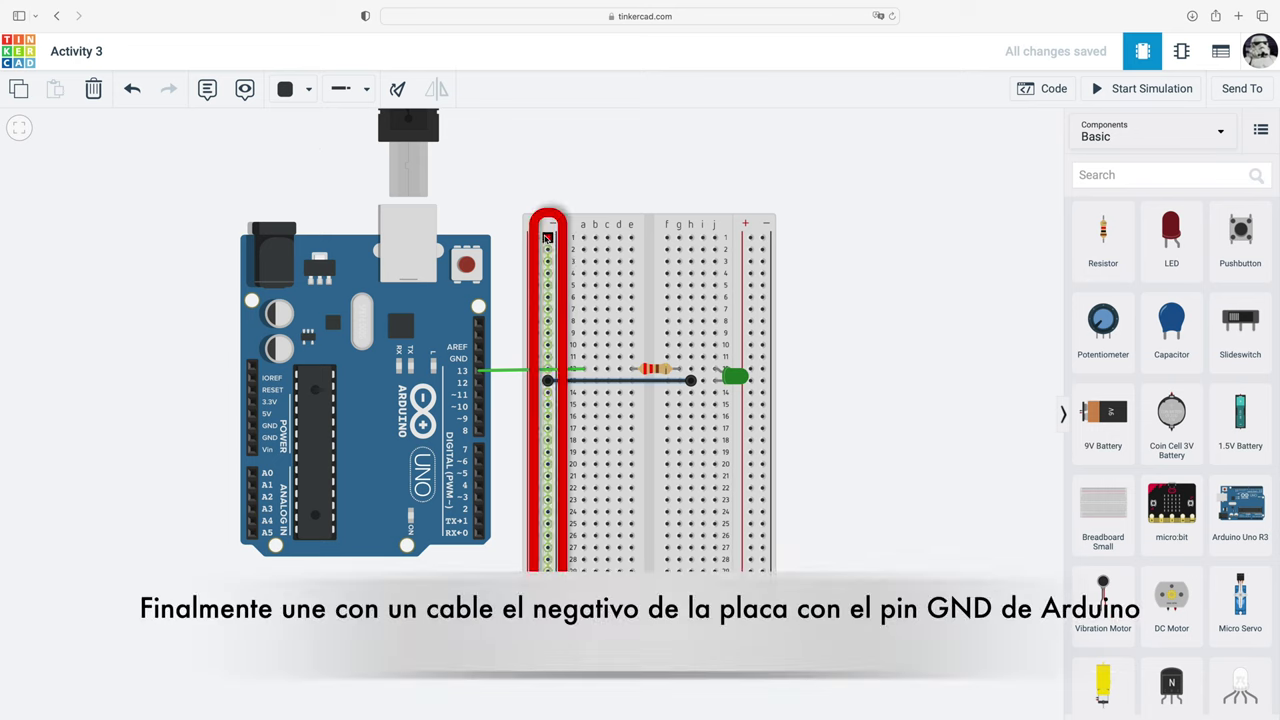
# - Connect the row 1 end of that negative rail to the Arduino's GND power pin, bending the wire over the board's upper edge
pyautogui.click(548, 237)
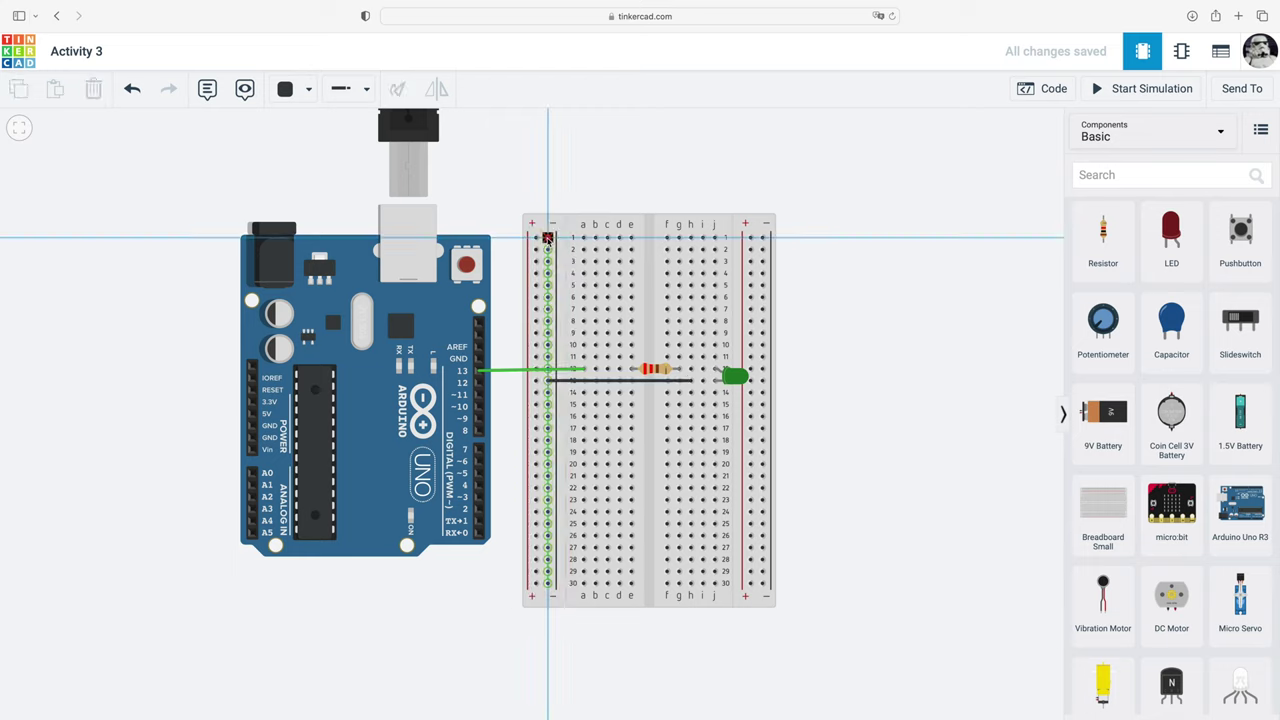
pyautogui.click(252, 425)
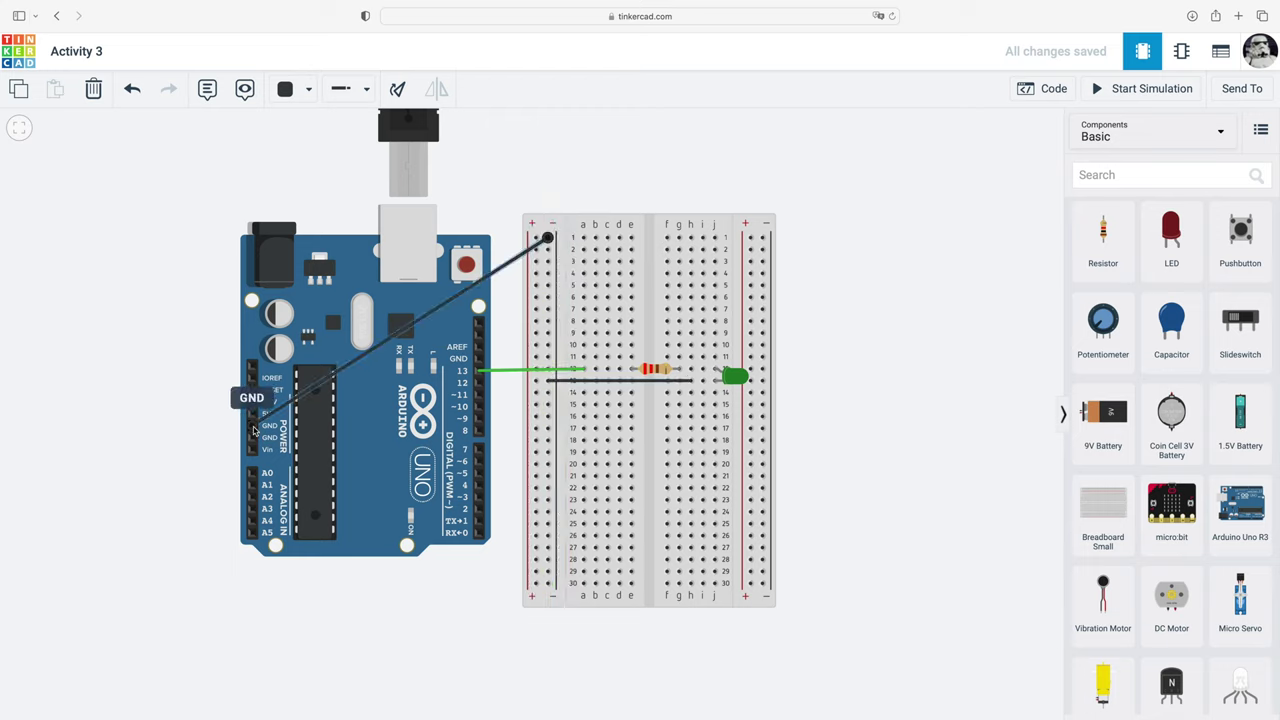
pyautogui.click(350, 367)
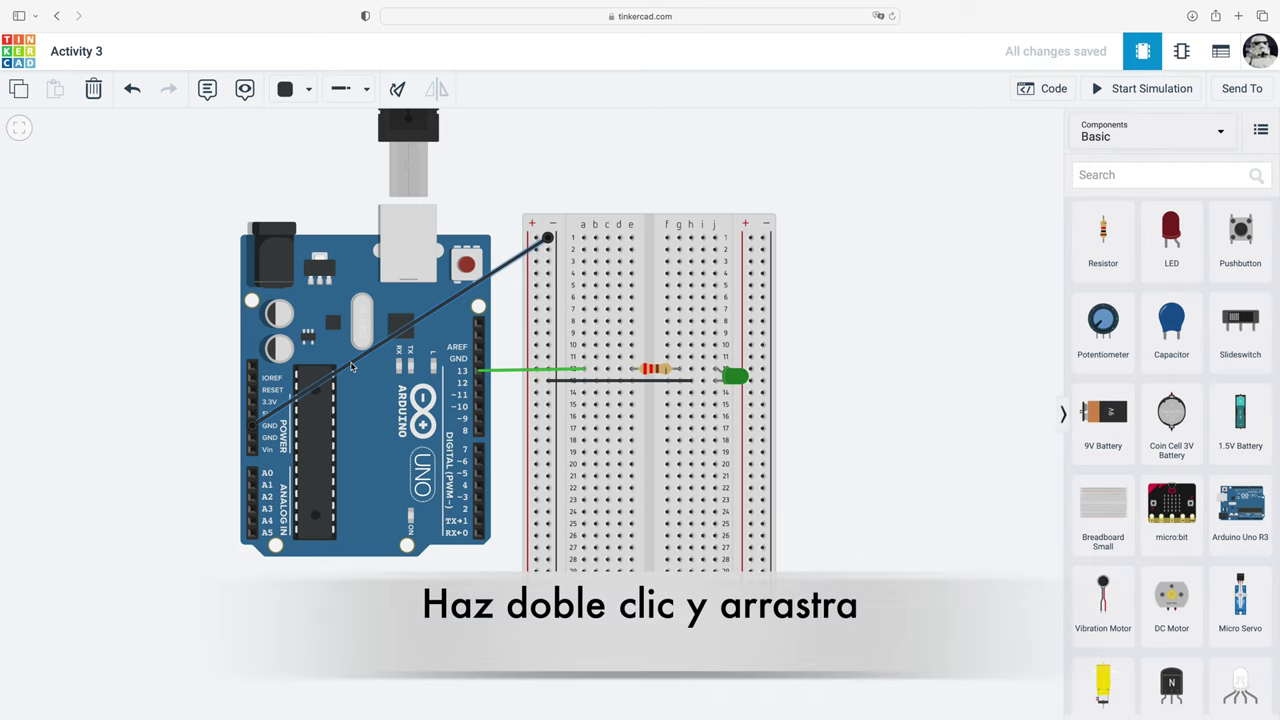
pyautogui.moveTo(350, 367); pyautogui.dragTo(351, 240)
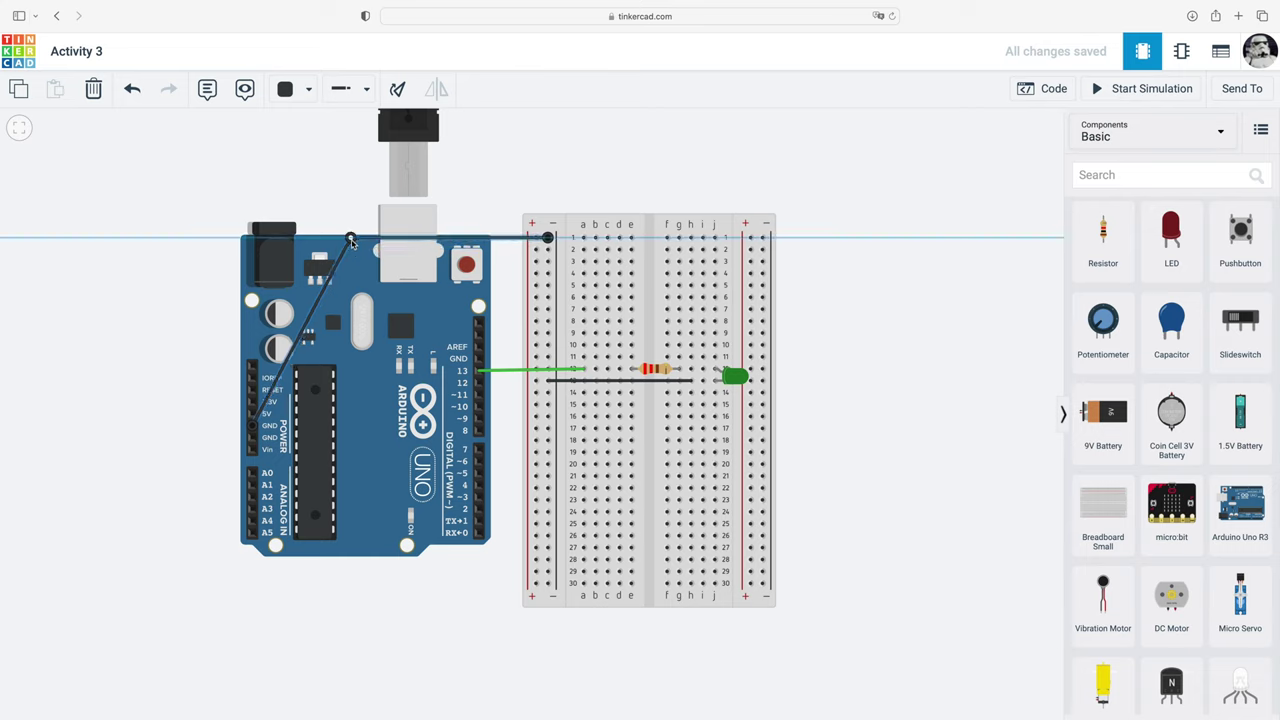
pyautogui.click(925, 643)
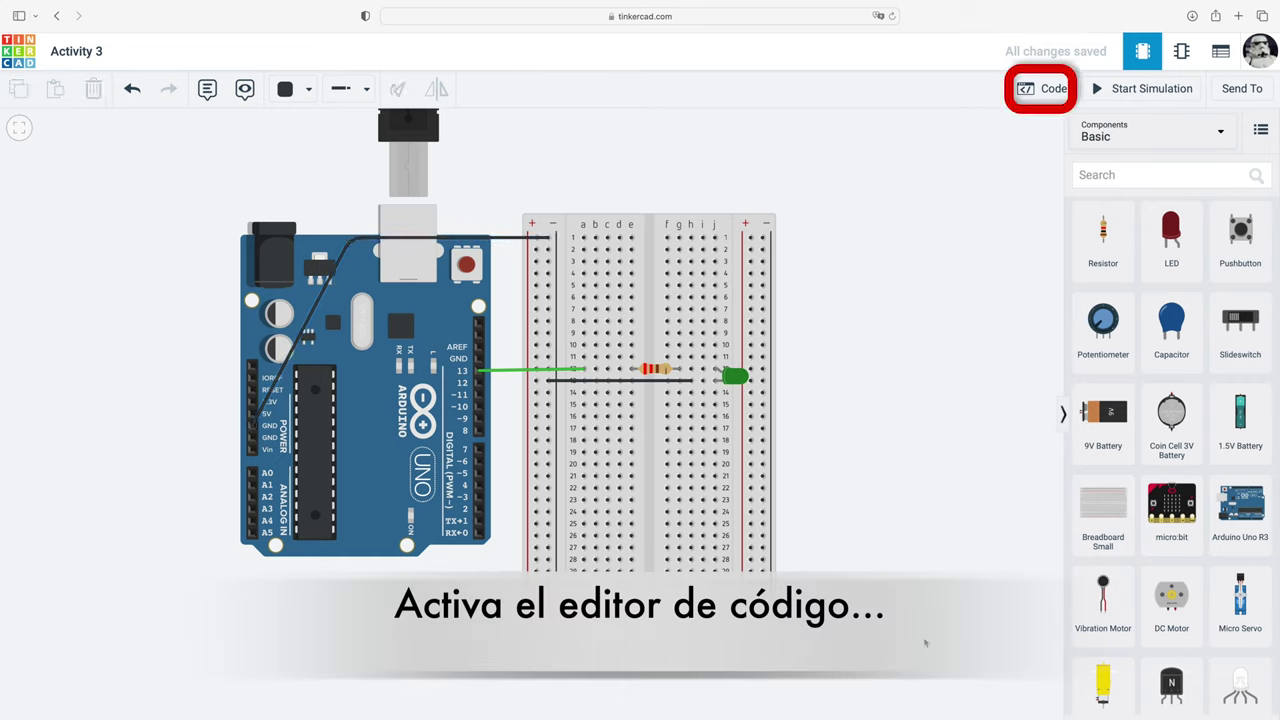
# - Show the code editor and delete all four blocks inside the forever loop
pyautogui.click(1046, 90)
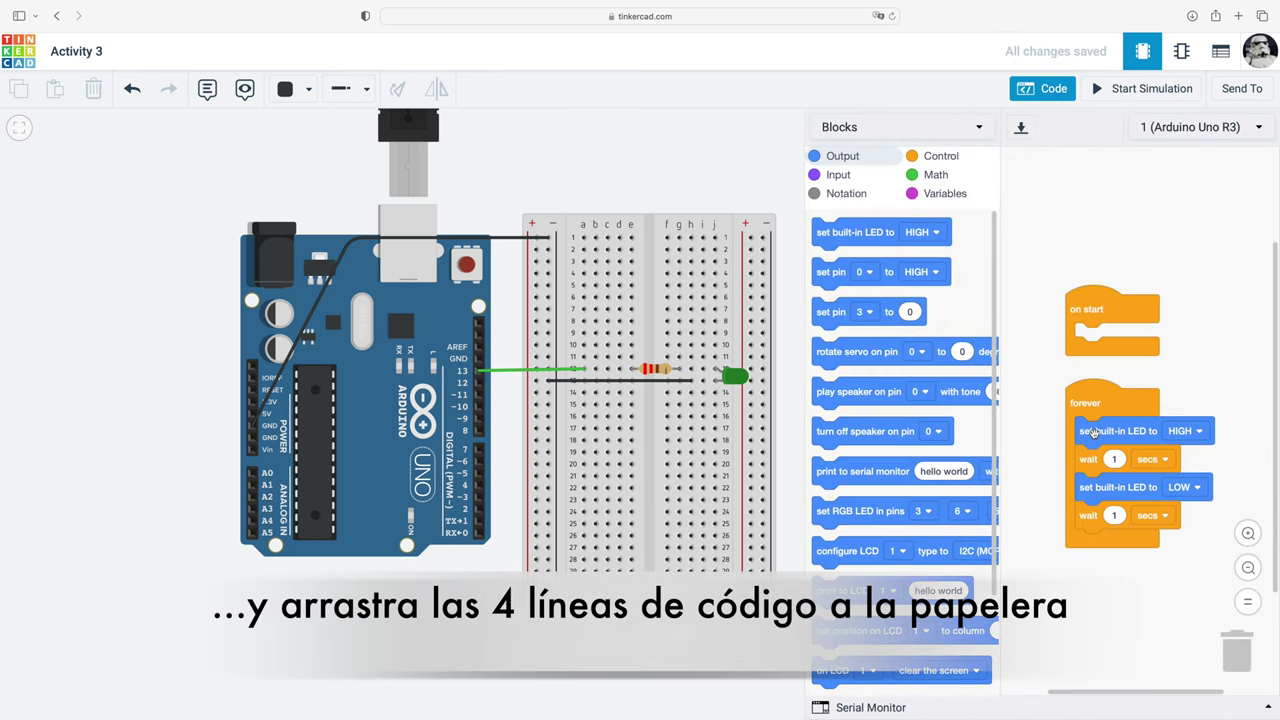
pyautogui.moveTo(1097, 437); pyautogui.dragTo(1237, 658)
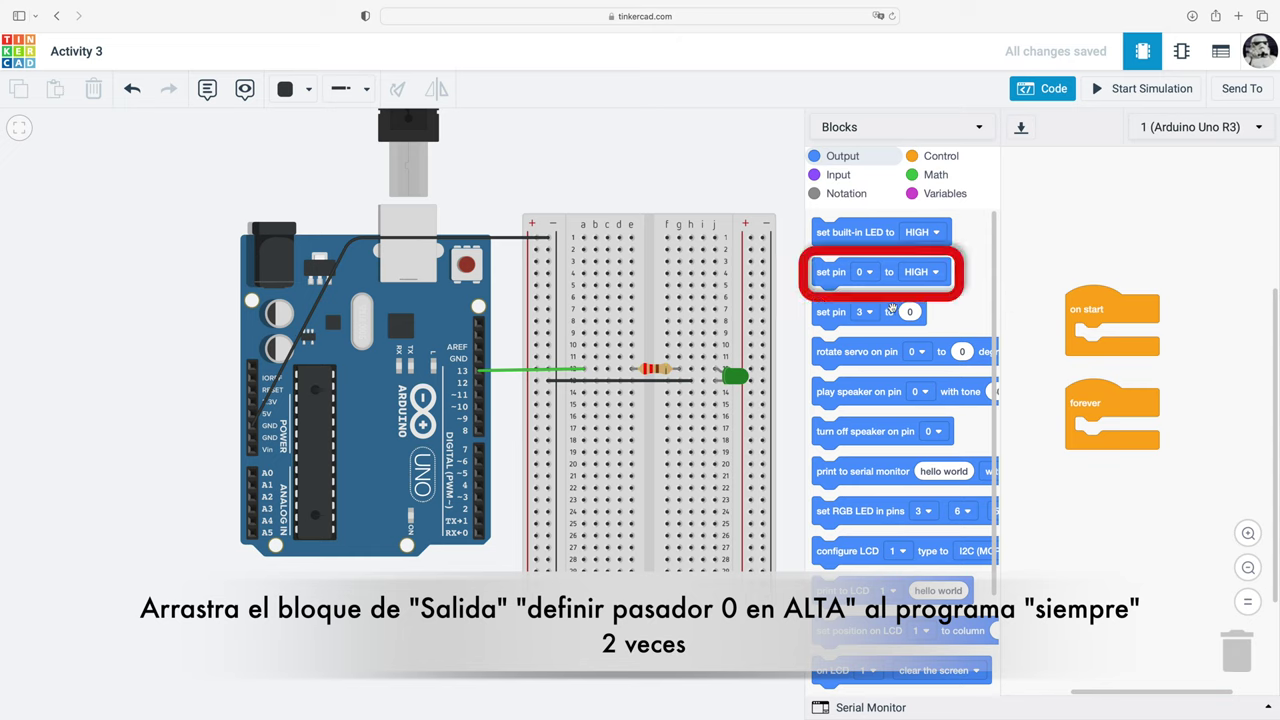
# - Fill the forever loop with two "set pin 0 to HIGH" blocks and a "wait 1 secs" block between them
pyautogui.moveTo(828, 271); pyautogui.dragTo(1090, 430)
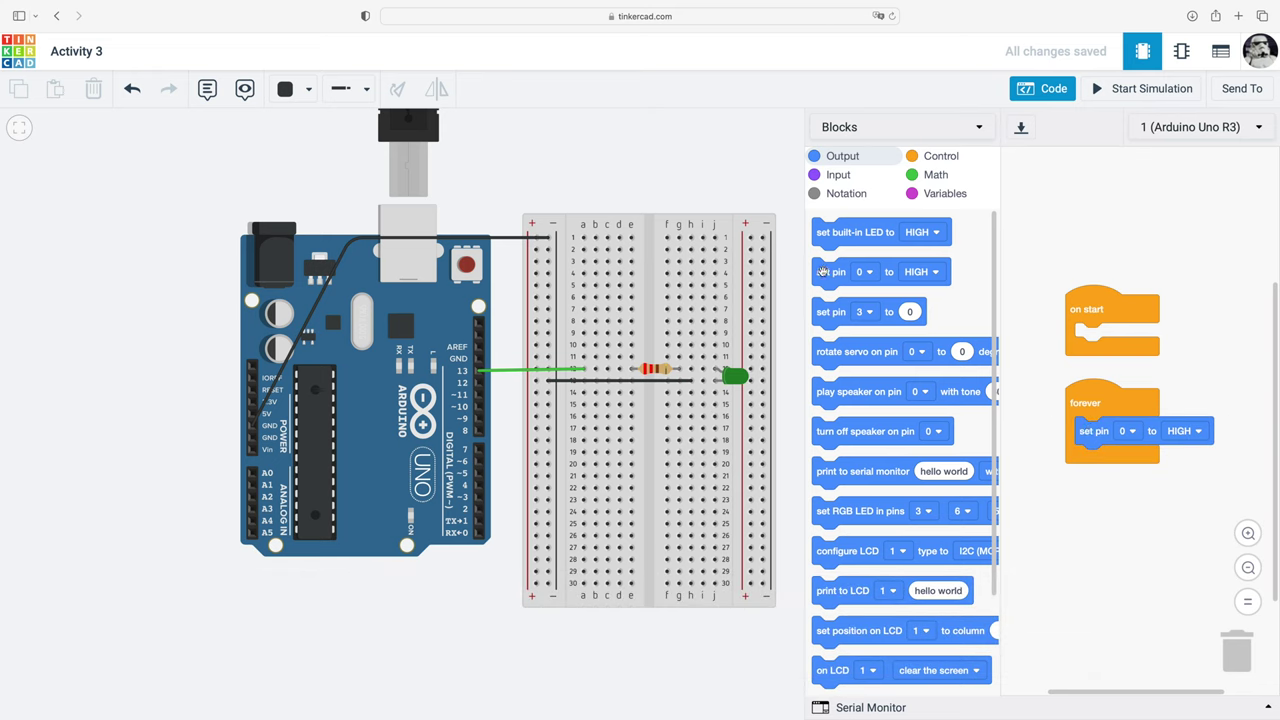
pyautogui.moveTo(821, 271); pyautogui.dragTo(1087, 467)
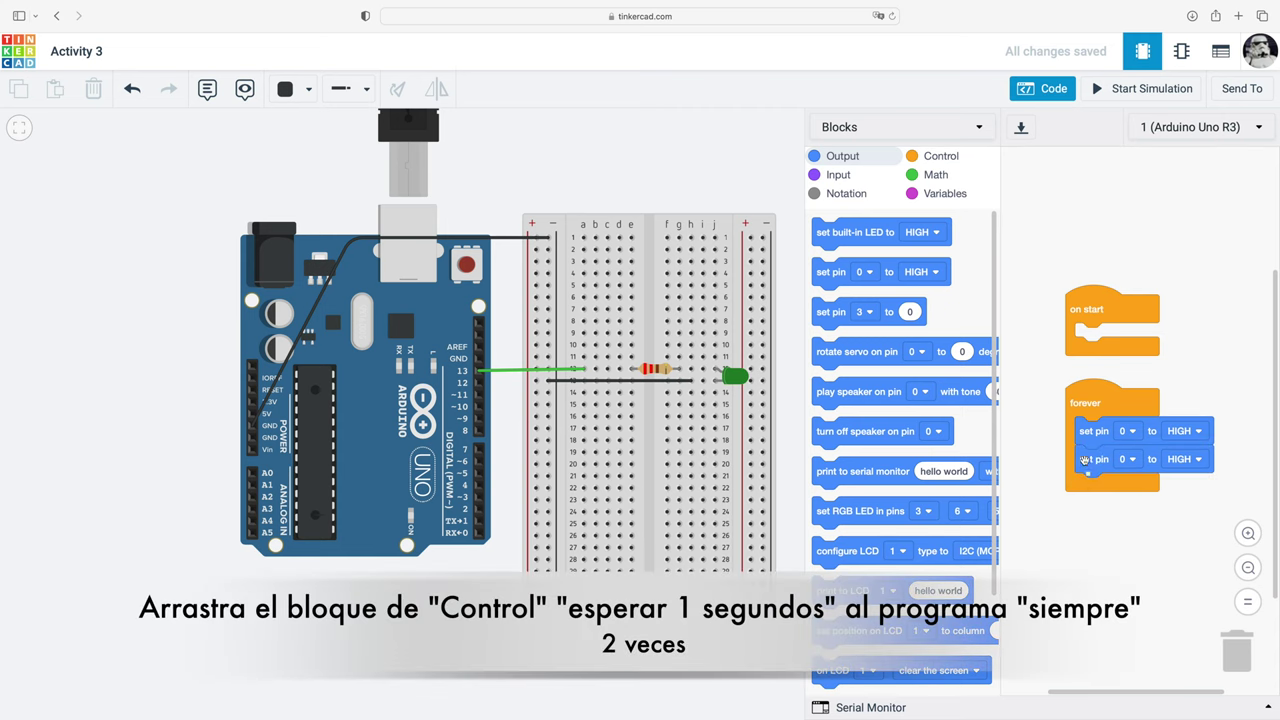
pyautogui.click(950, 158)
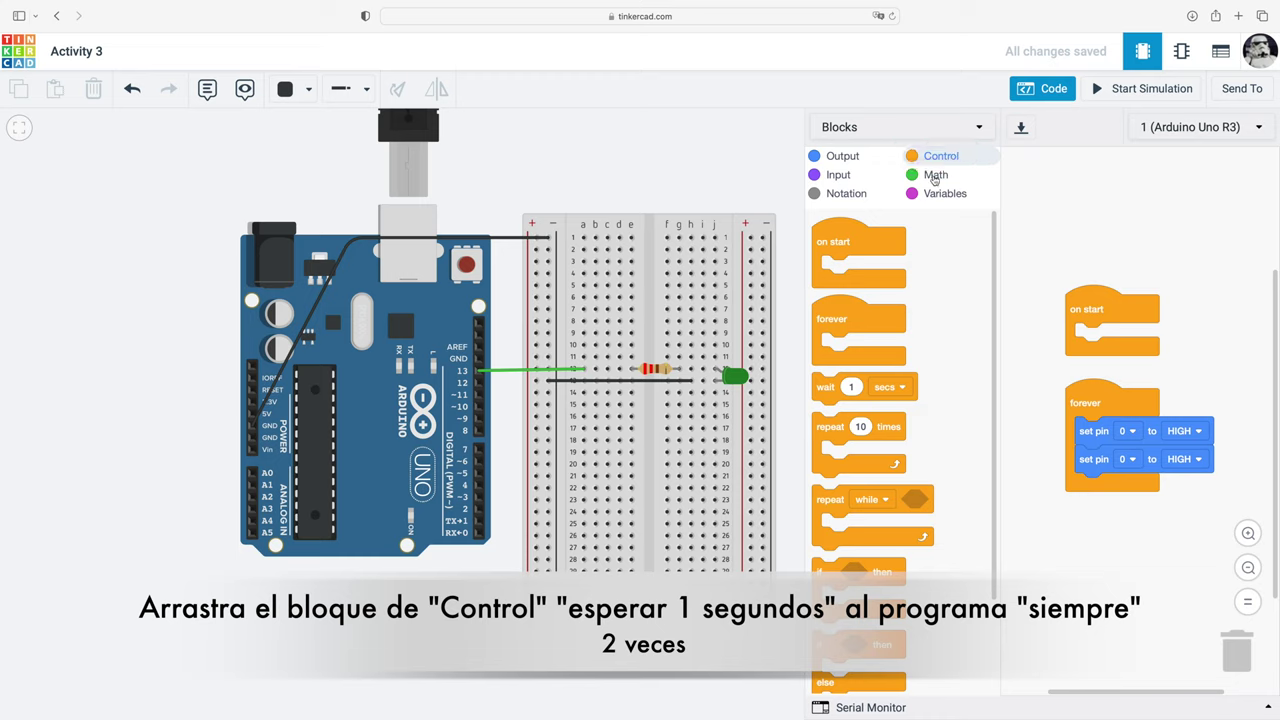
pyautogui.moveTo(845, 392); pyautogui.dragTo(1095, 465)
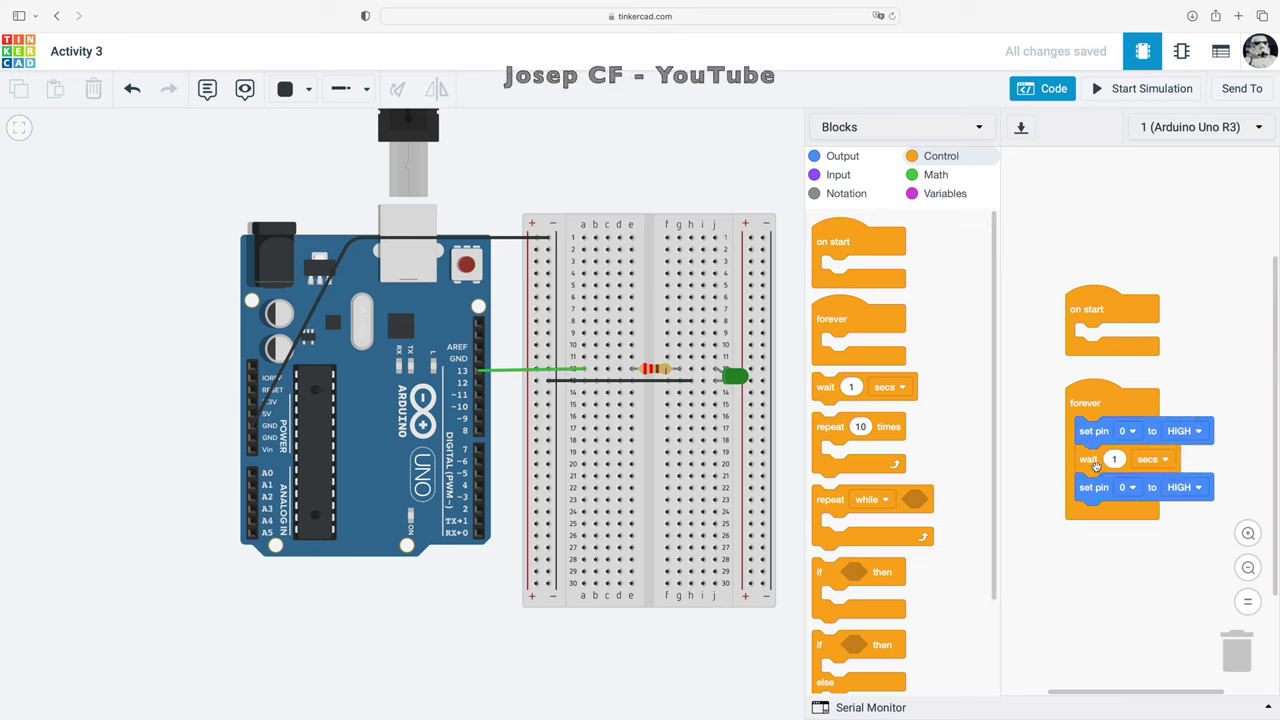
# - Complete the forever loop with a final "wait 1 secs" block, both output blocks on pin 13 and the second one set to LOW
pyautogui.moveTo(825, 390); pyautogui.dragTo(1090, 527)
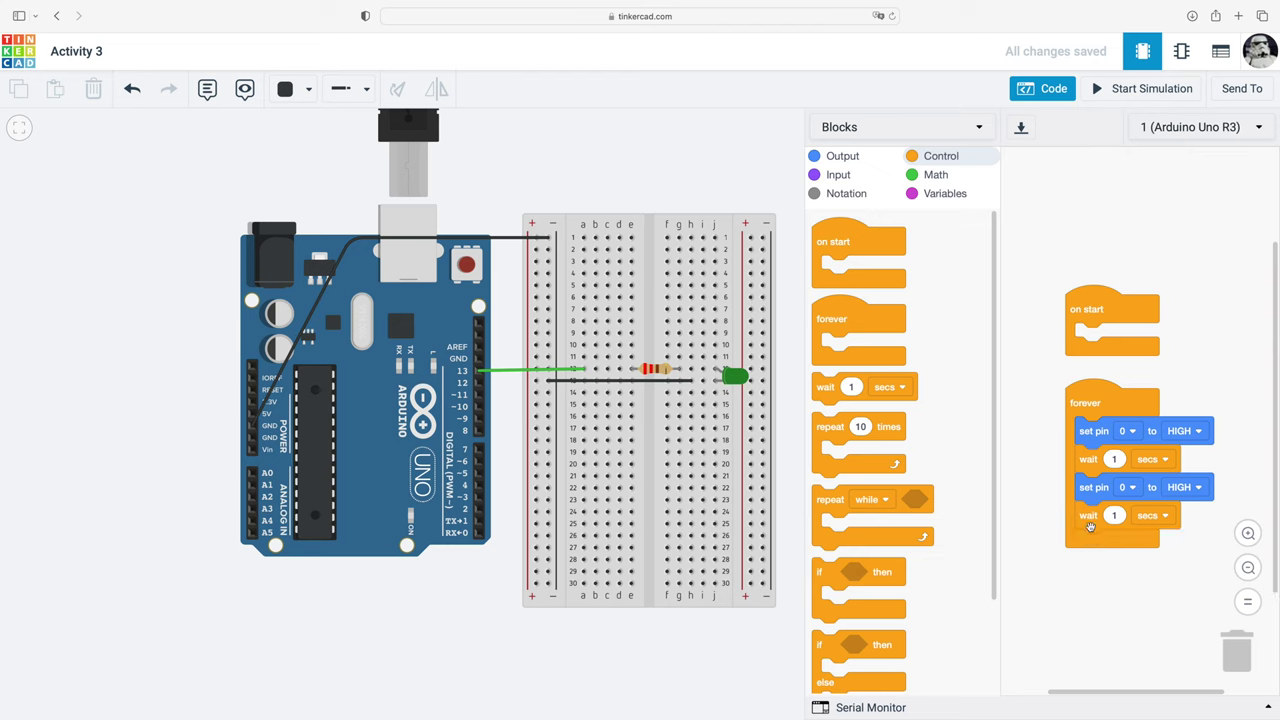
pyautogui.click(1131, 431)
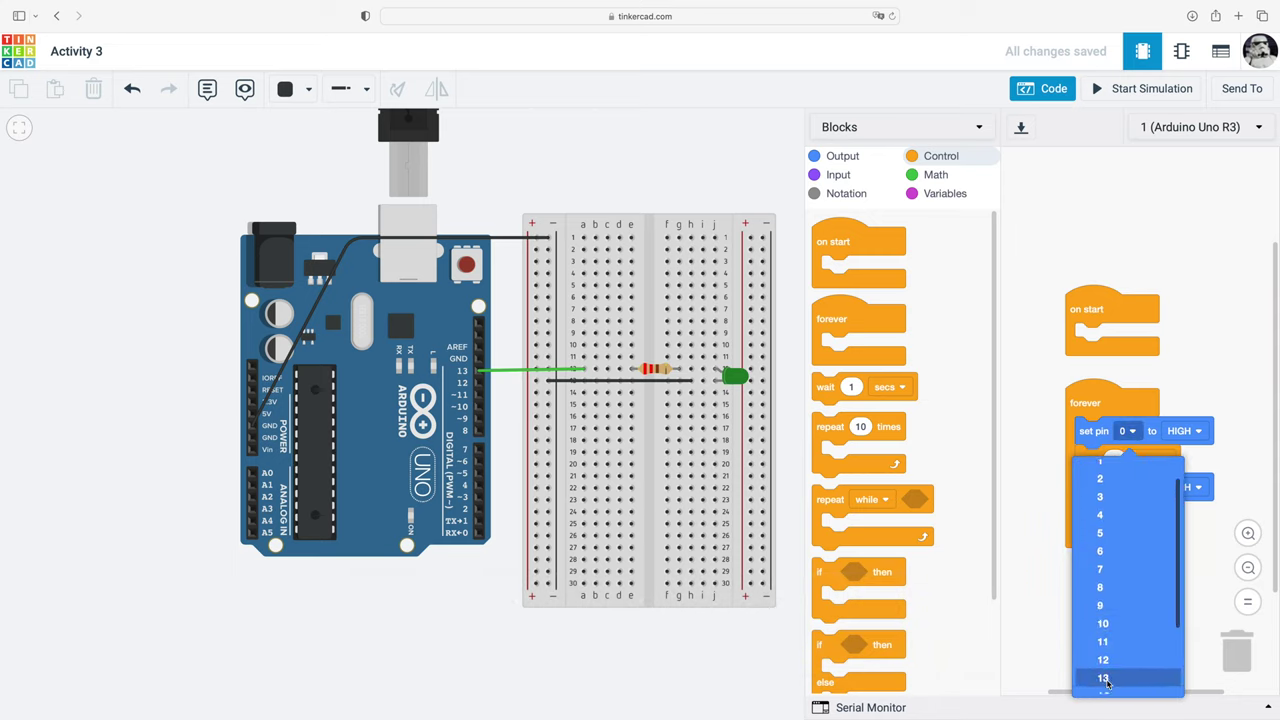
pyautogui.click(1104, 678)
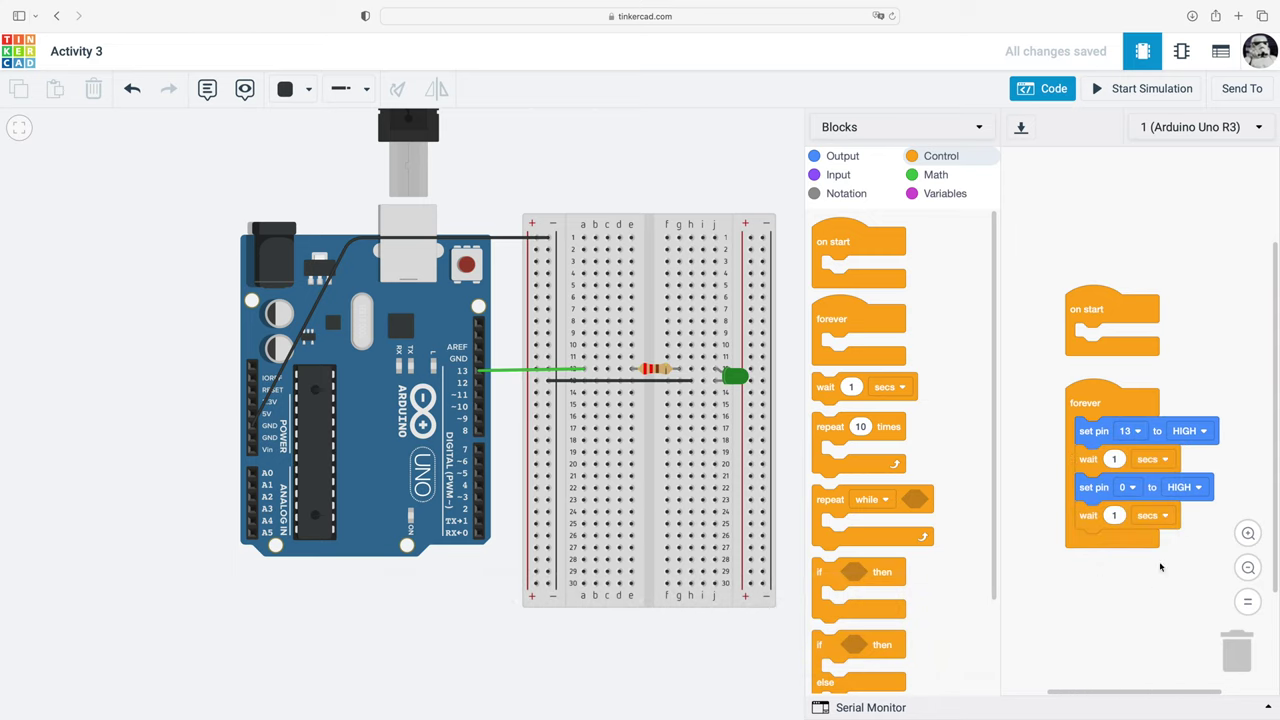
pyautogui.click(1133, 487)
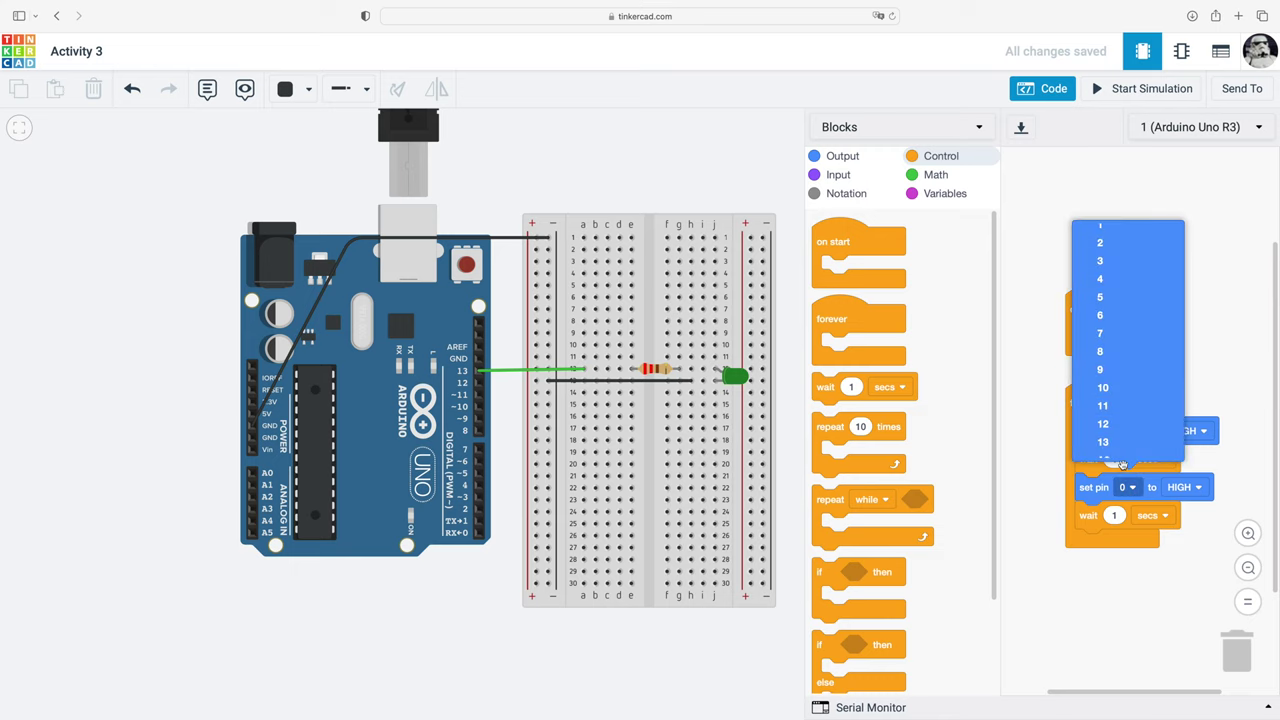
pyautogui.click(1115, 448)
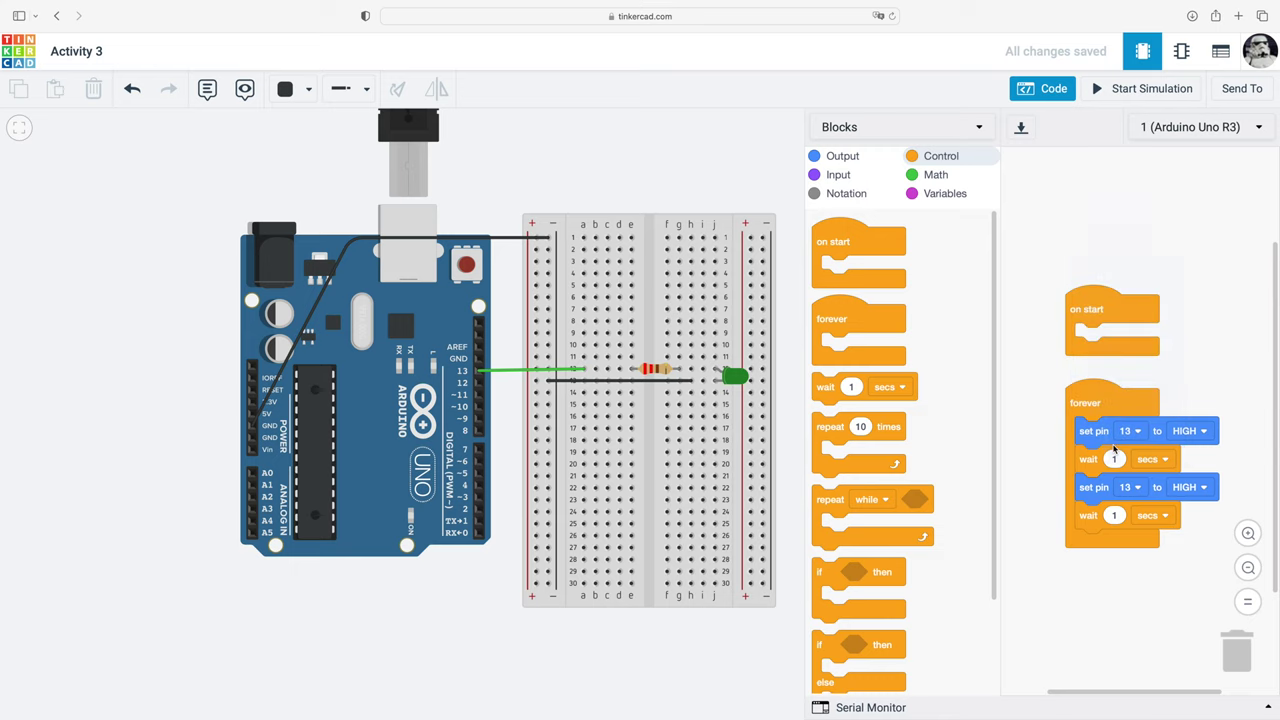
pyautogui.click(1205, 488)
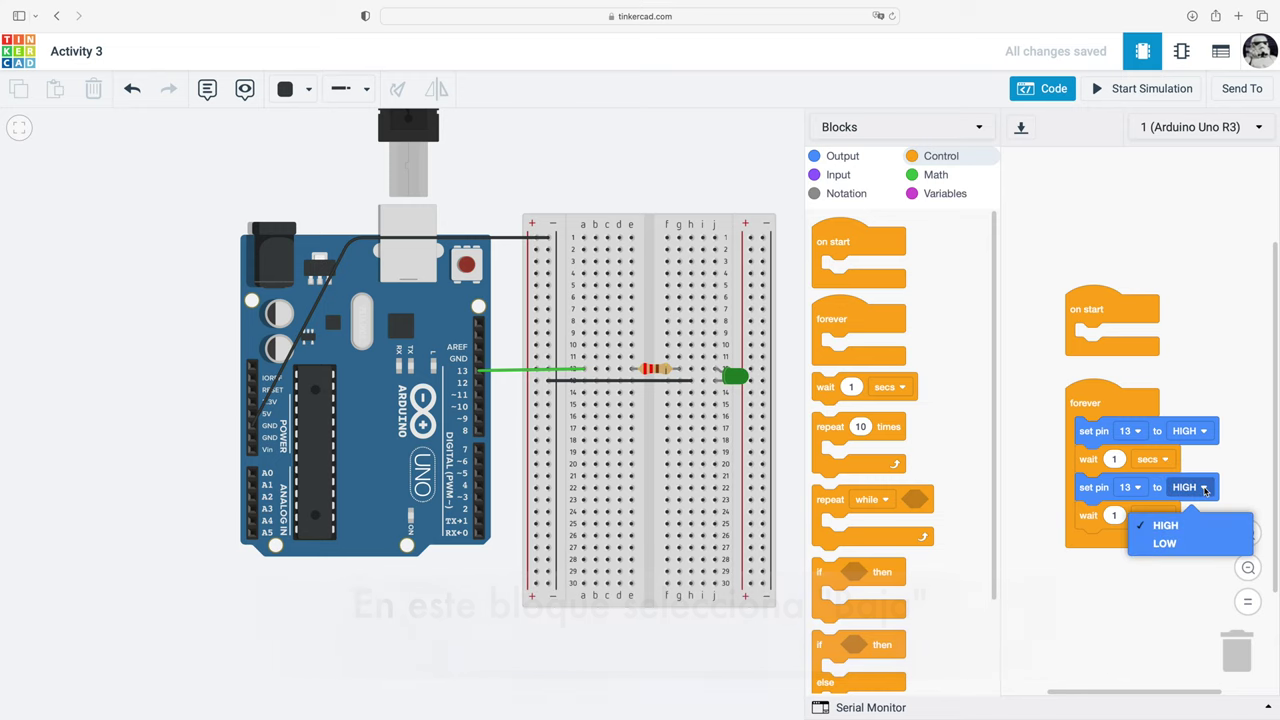
pyautogui.click(1165, 544)
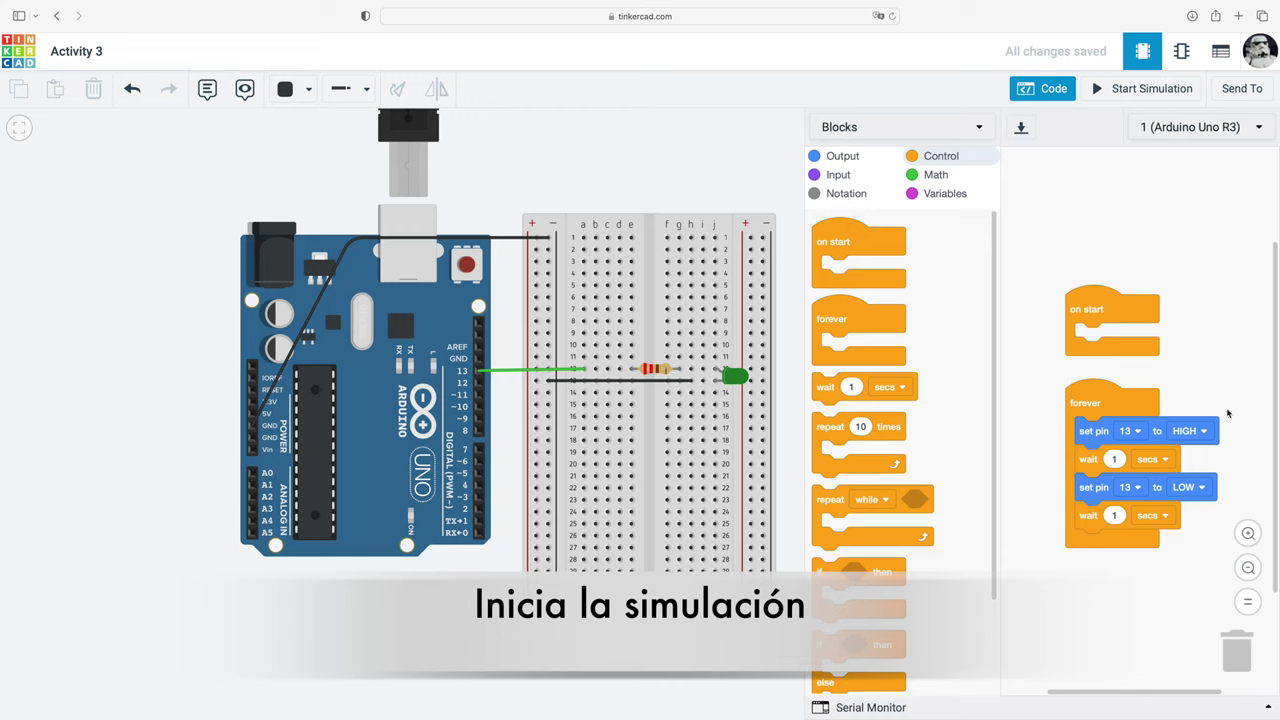
# - Run the pin 13 blink simulation, stop it and hide the code editor
pyautogui.click(1131, 92)
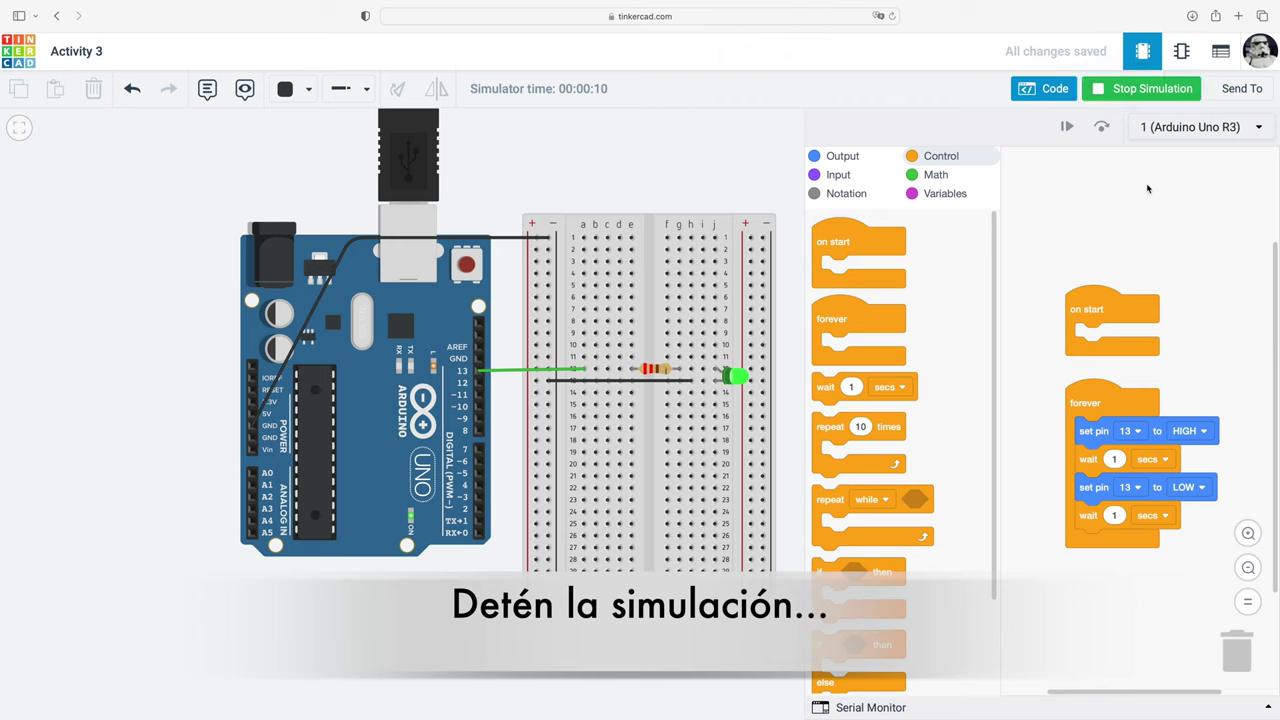
pyautogui.click(1135, 90)
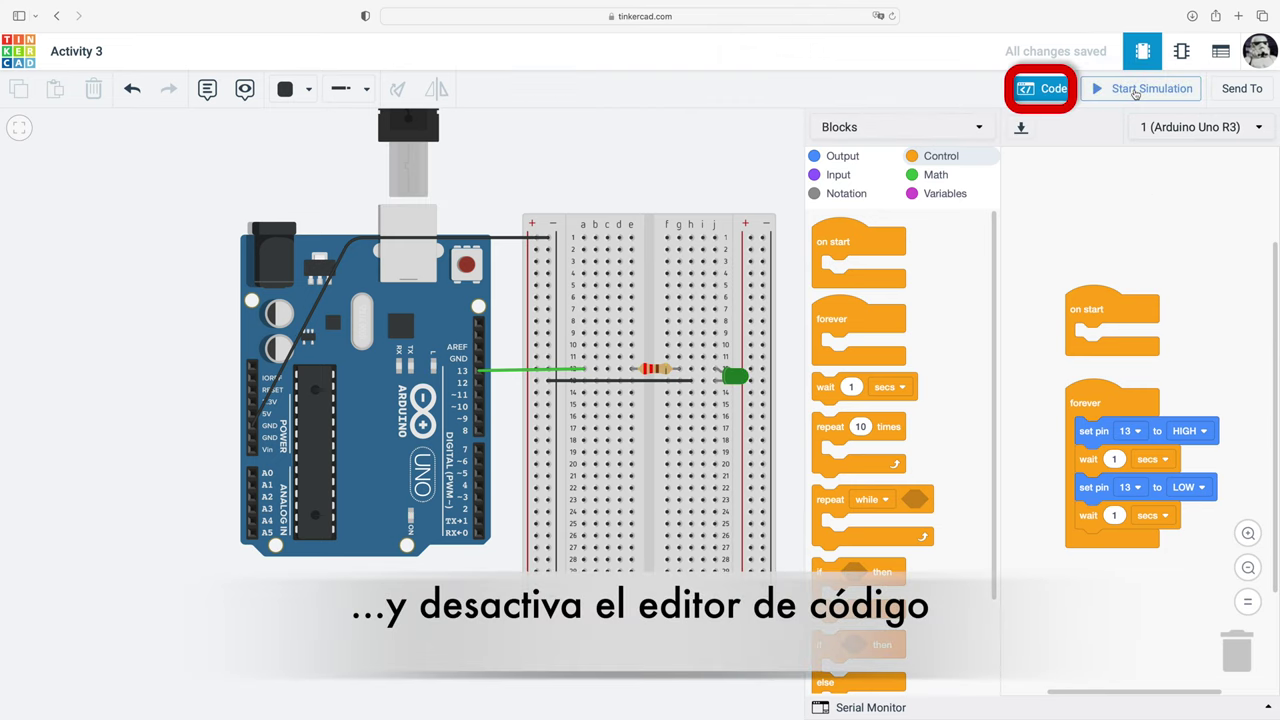
pyautogui.click(1040, 89)
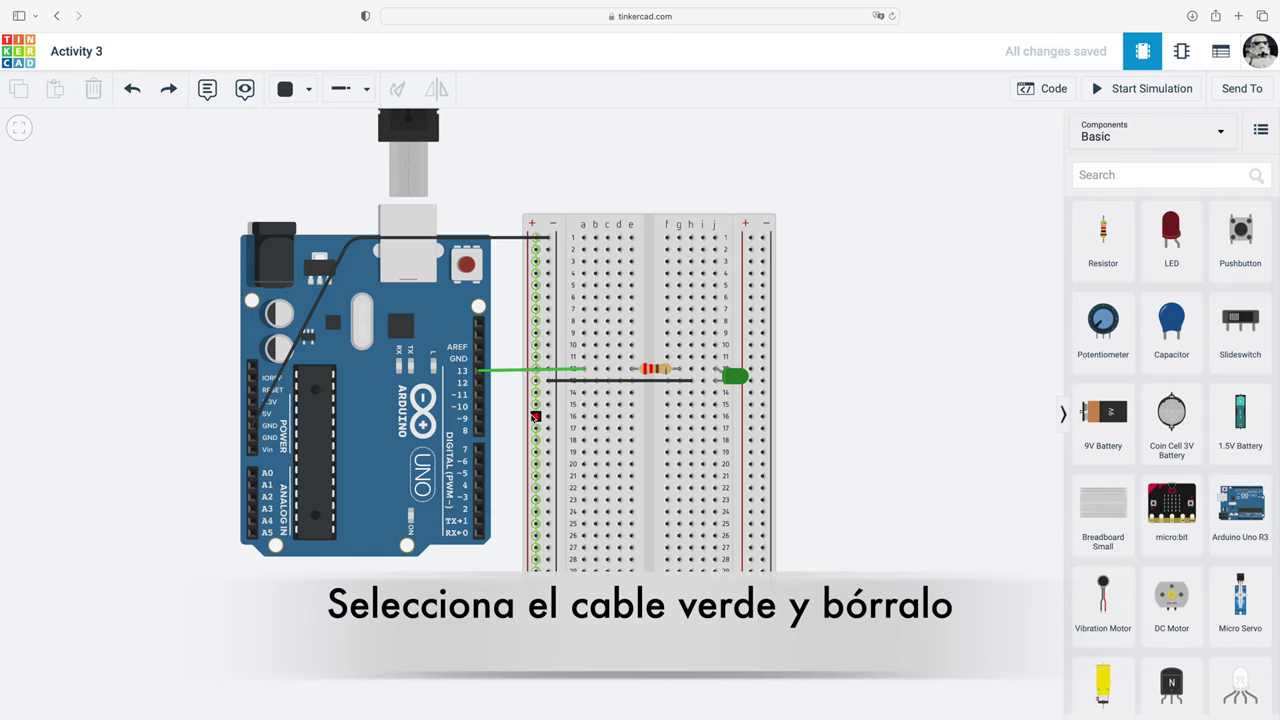
# - Replace the green pin 13 wire with a green wire from breadboard row 12 to digital pin 7, bent level with row 12 between the boards
pyautogui.click(511, 373)
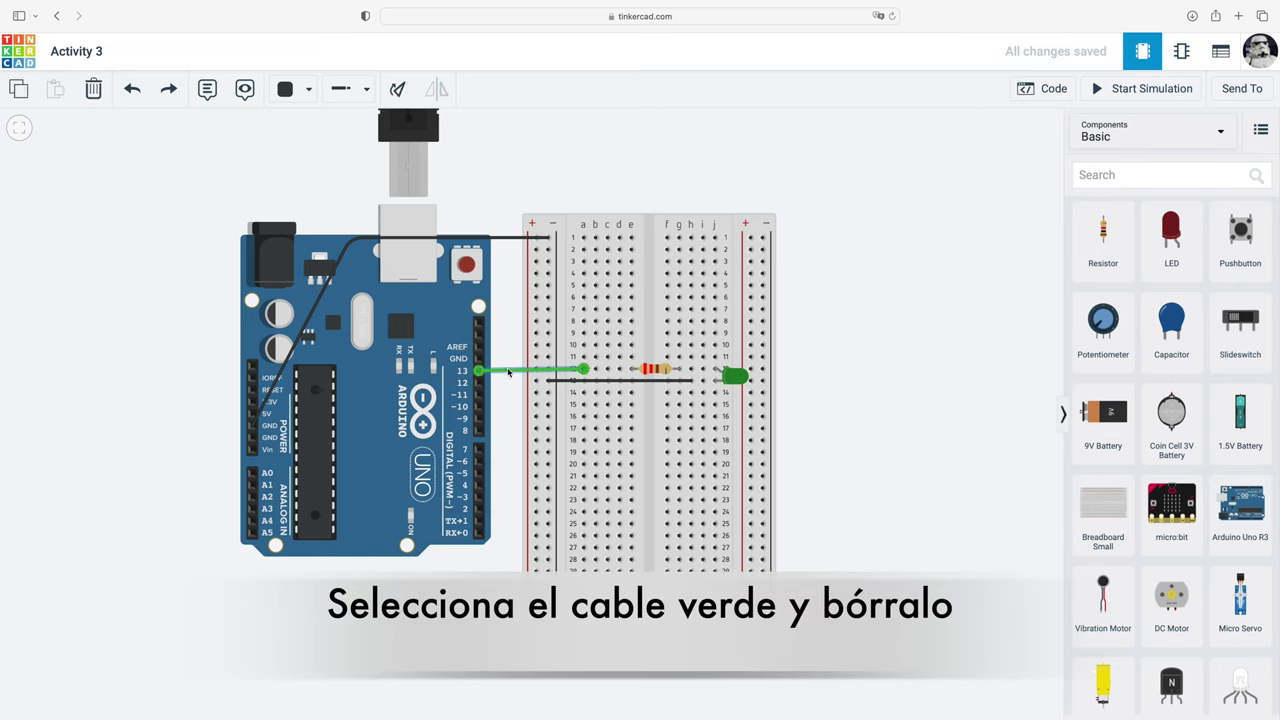
pyautogui.click(94, 90)
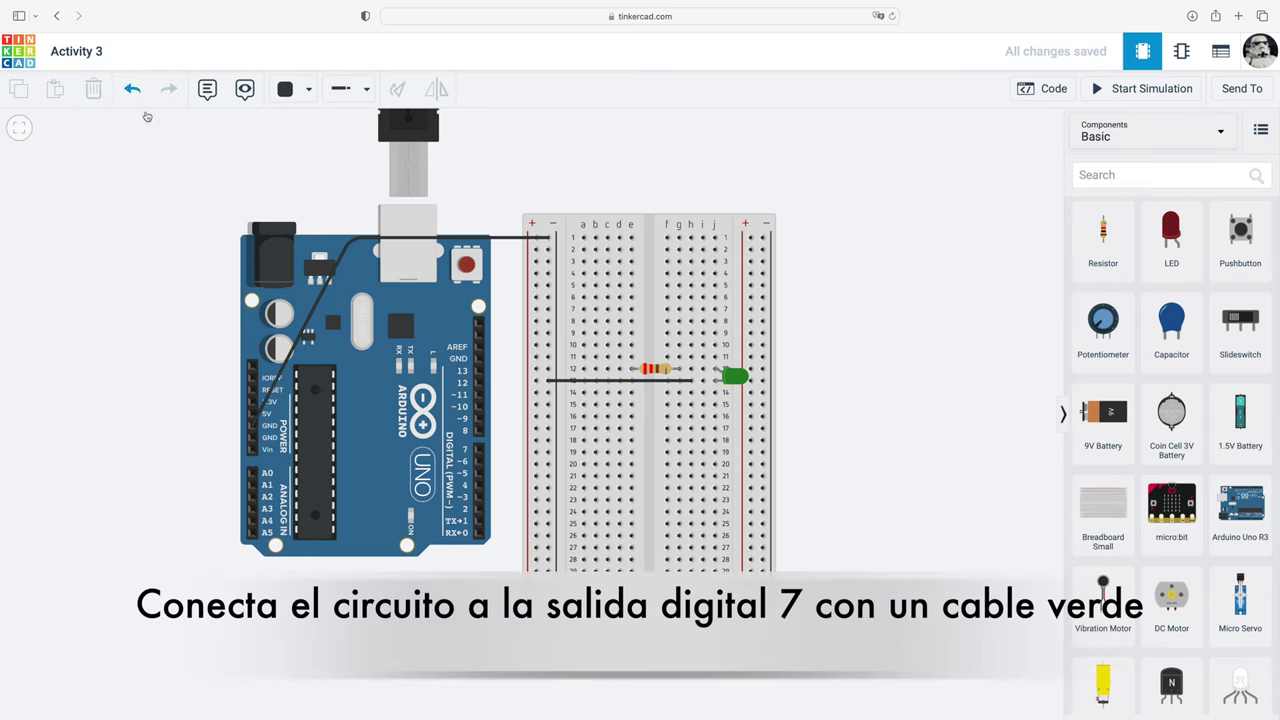
pyautogui.click(583, 369)
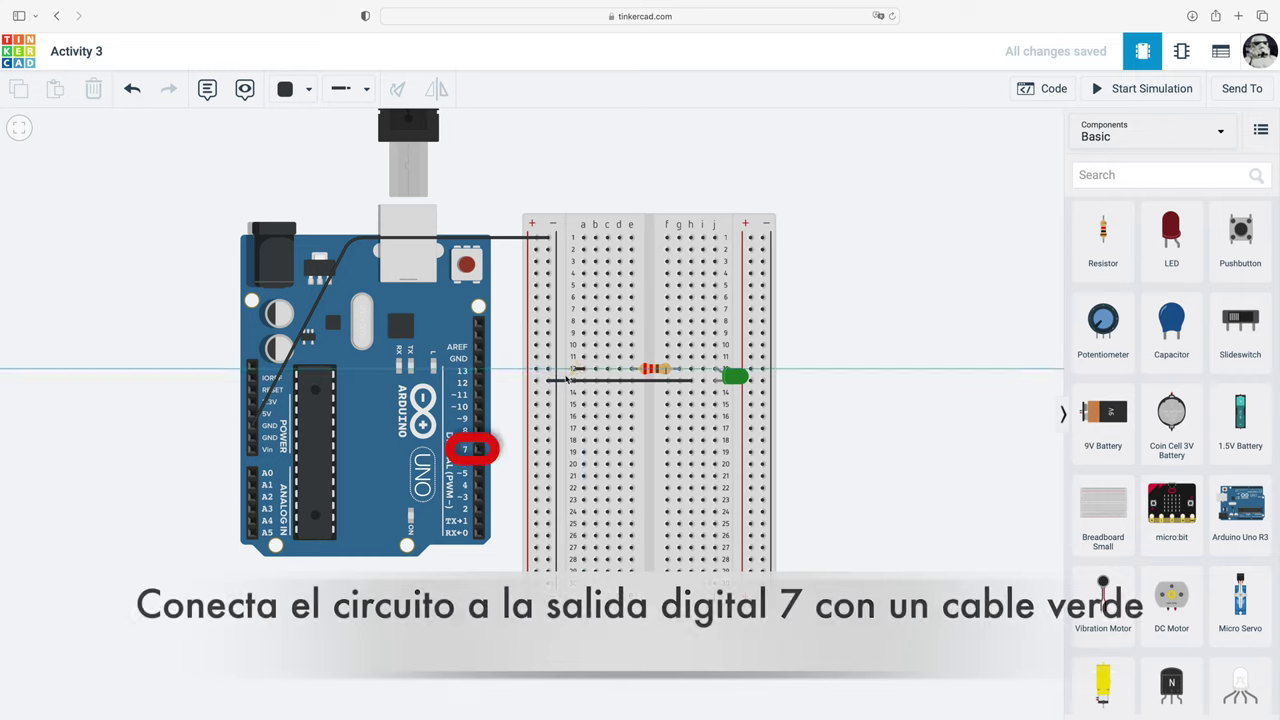
pyautogui.click(480, 450)
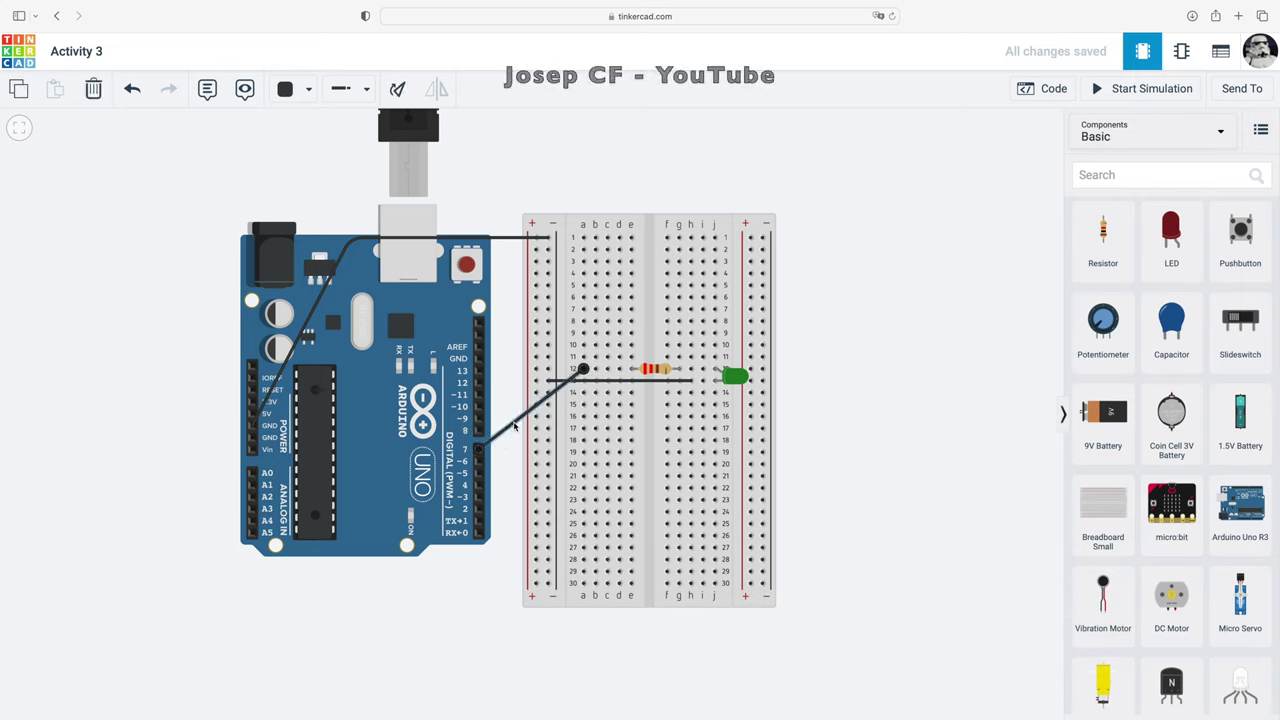
pyautogui.moveTo(513, 427); pyautogui.dragTo(516, 369)
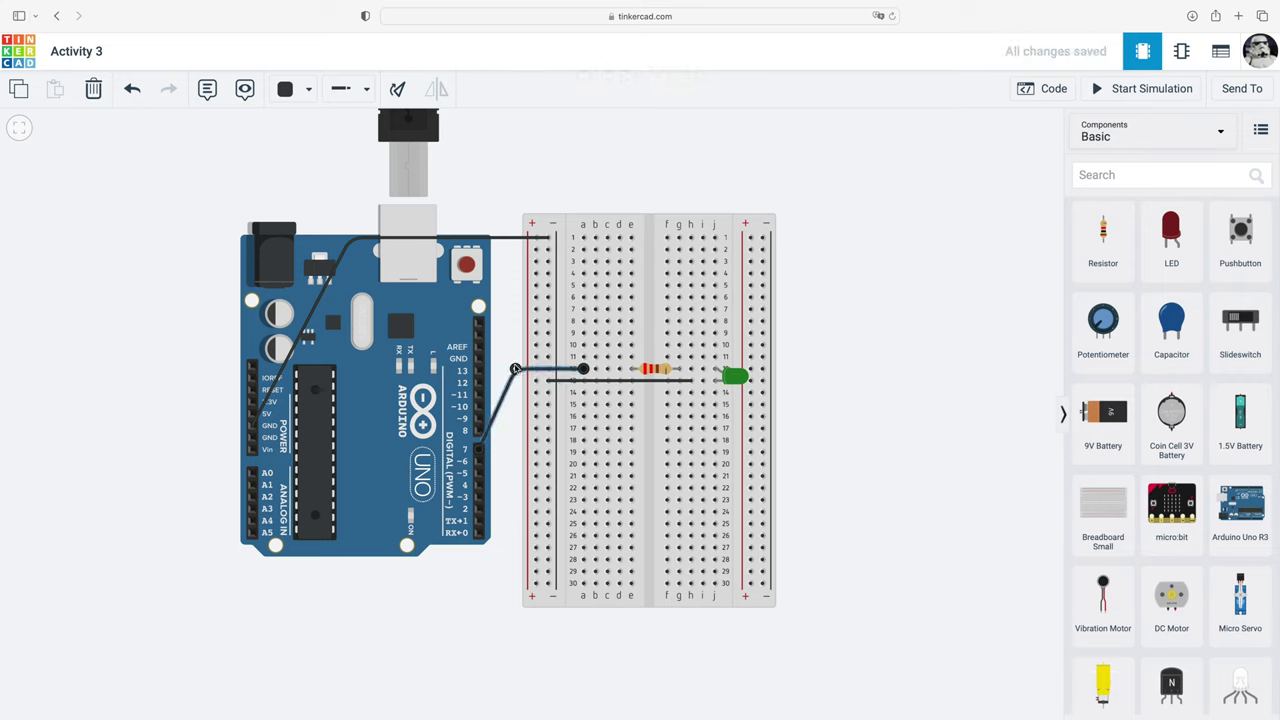
pyautogui.click(310, 91)
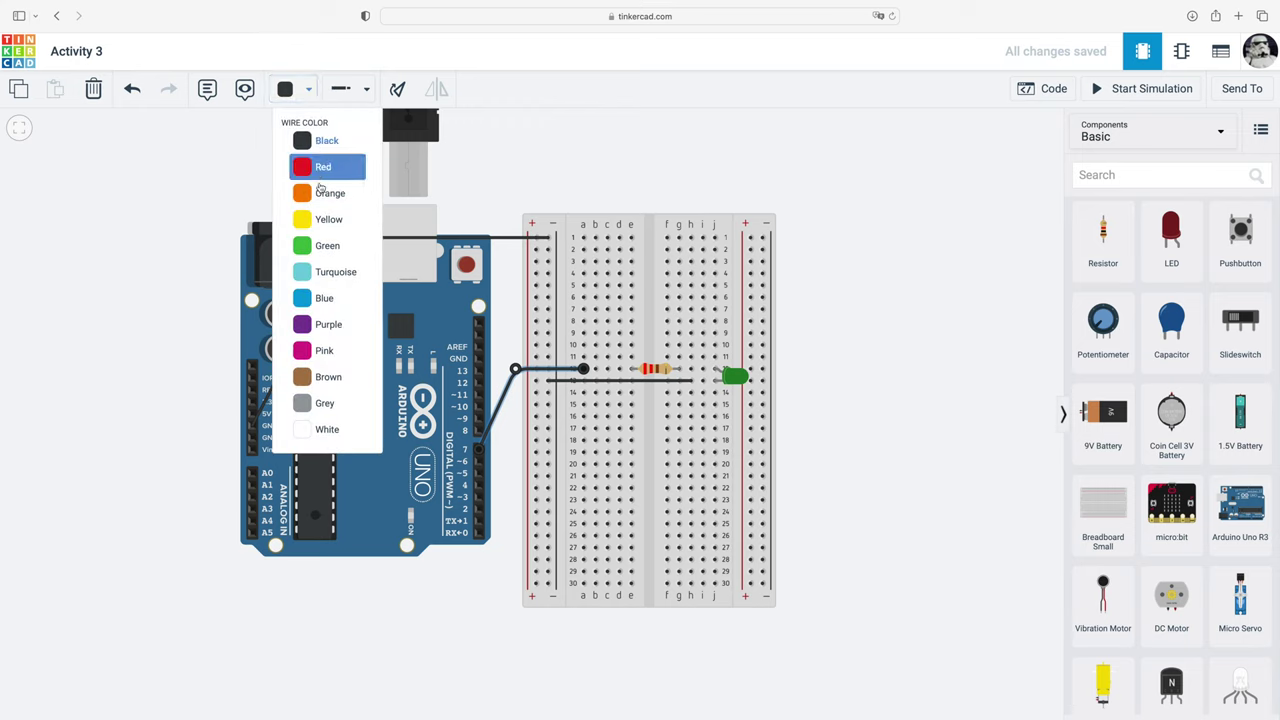
pyautogui.click(321, 248)
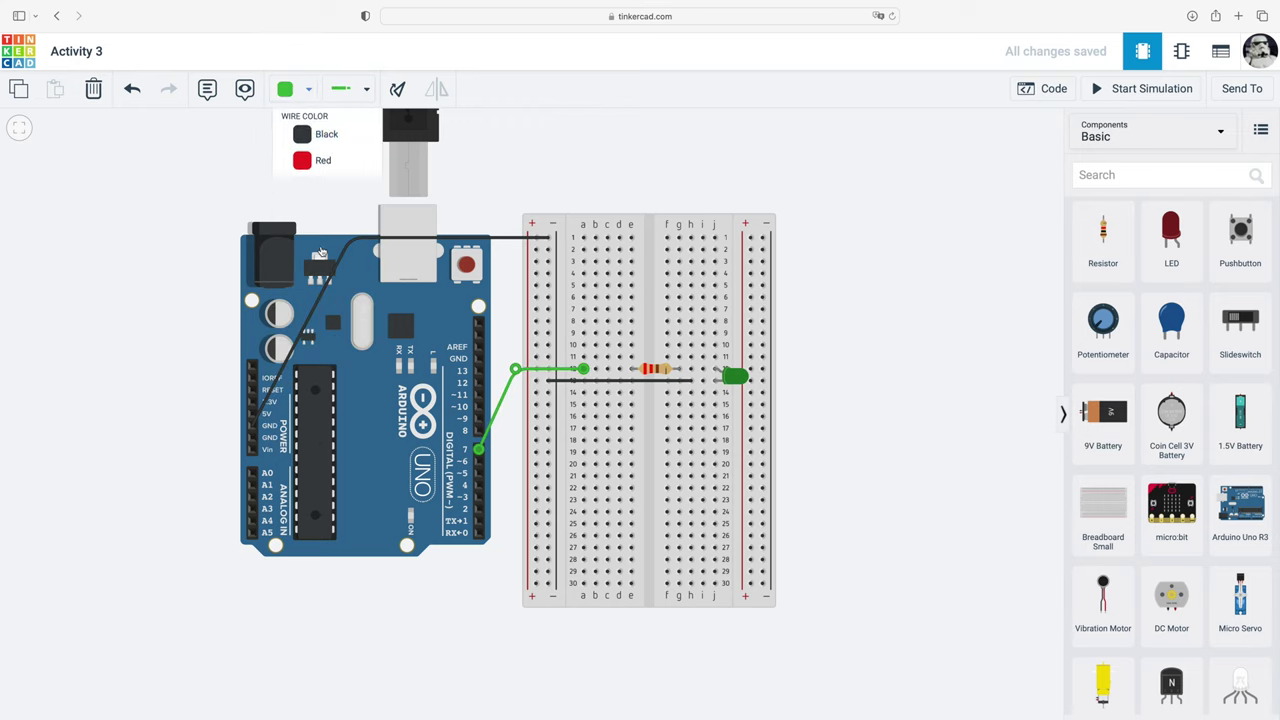
pyautogui.click(911, 437)
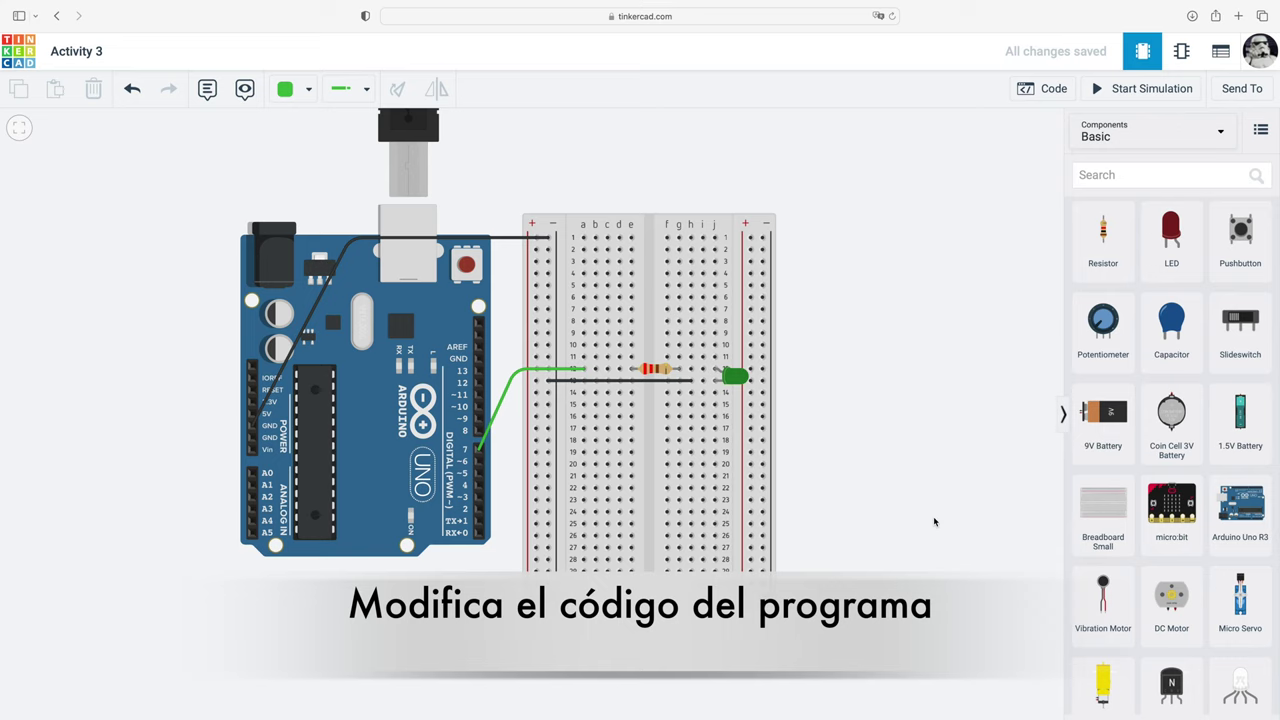
# - Show the code editor and change both "set pin" blocks in the forever loop to pin 7
pyautogui.click(1050, 90)
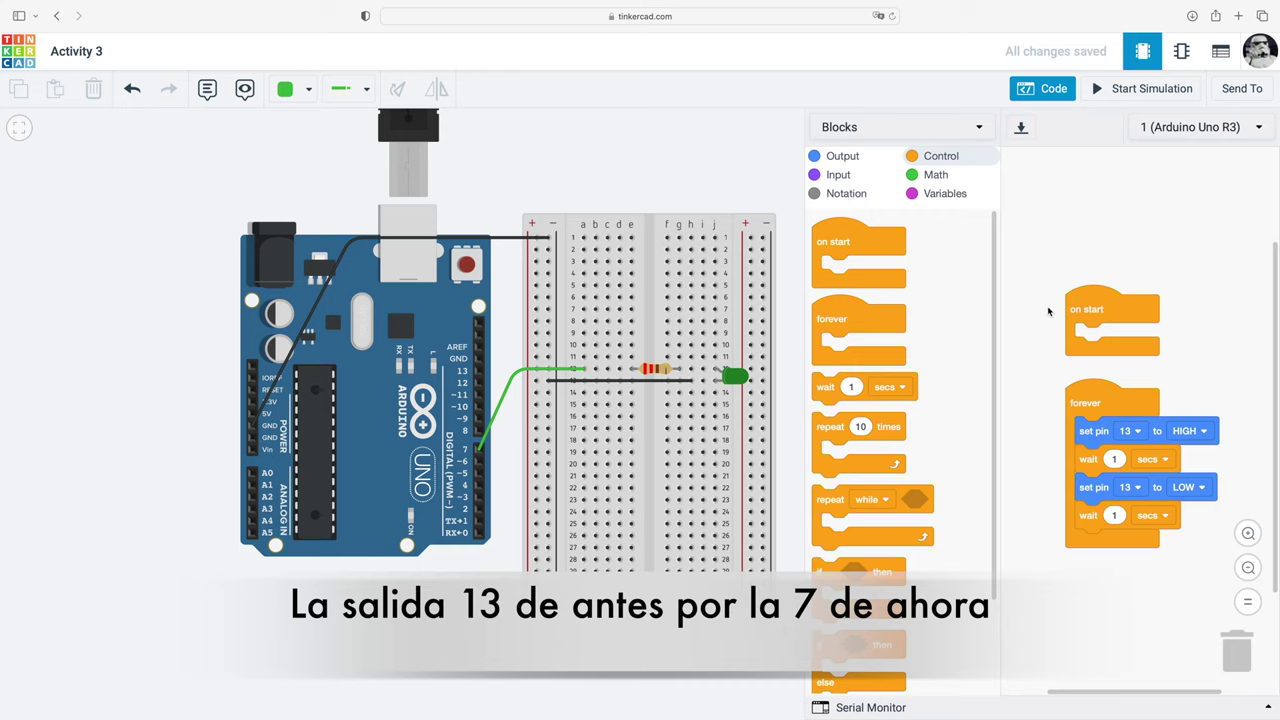
pyautogui.click(1137, 436)
pyautogui.click(1104, 597)
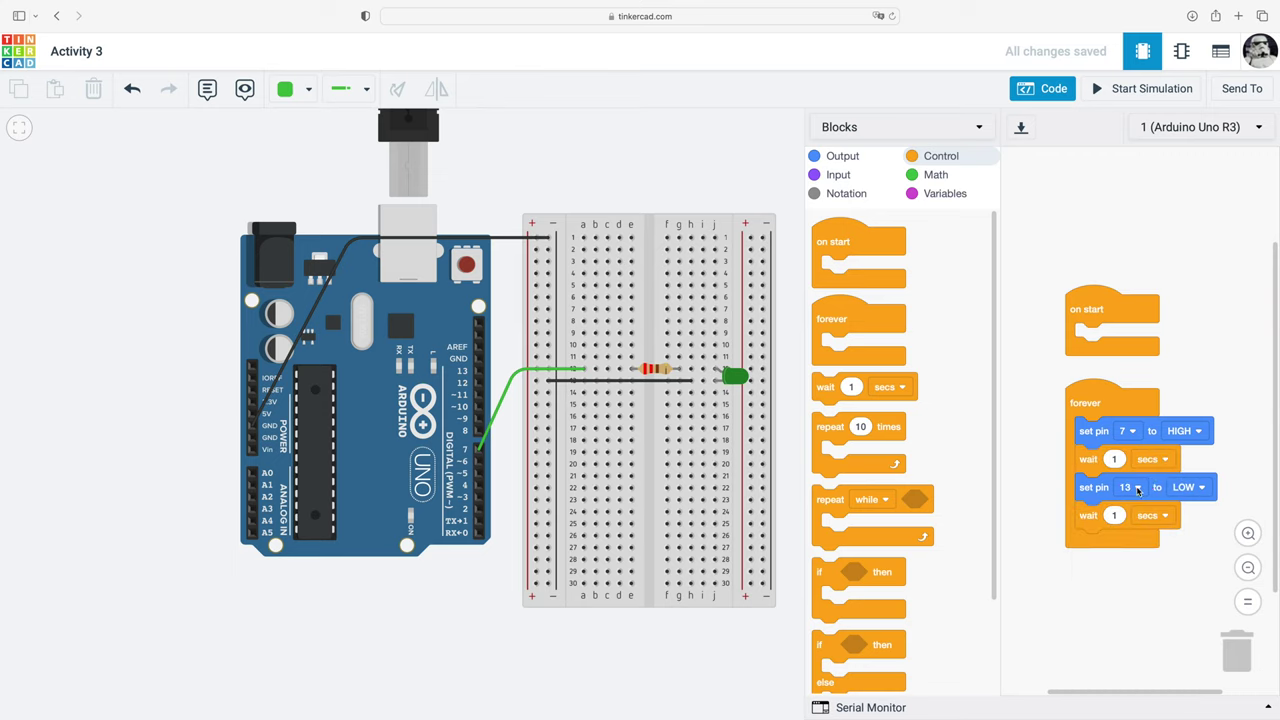
pyautogui.click(1137, 488)
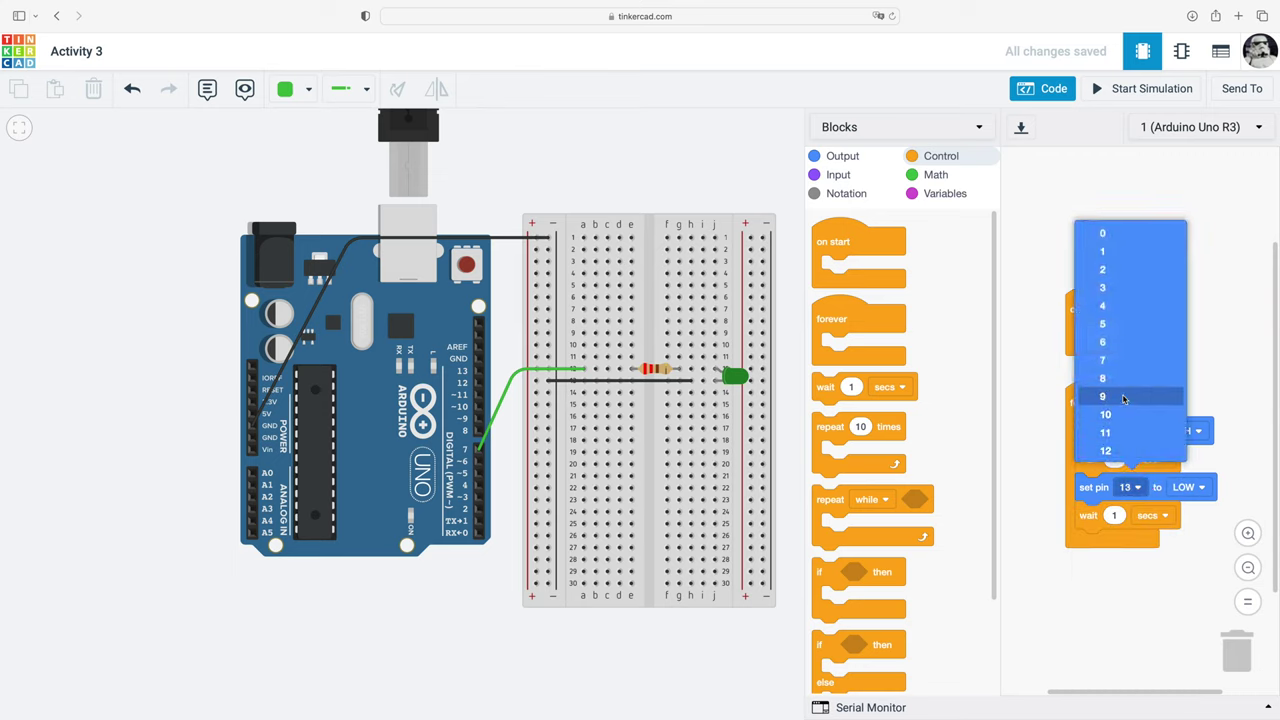
pyautogui.click(1104, 361)
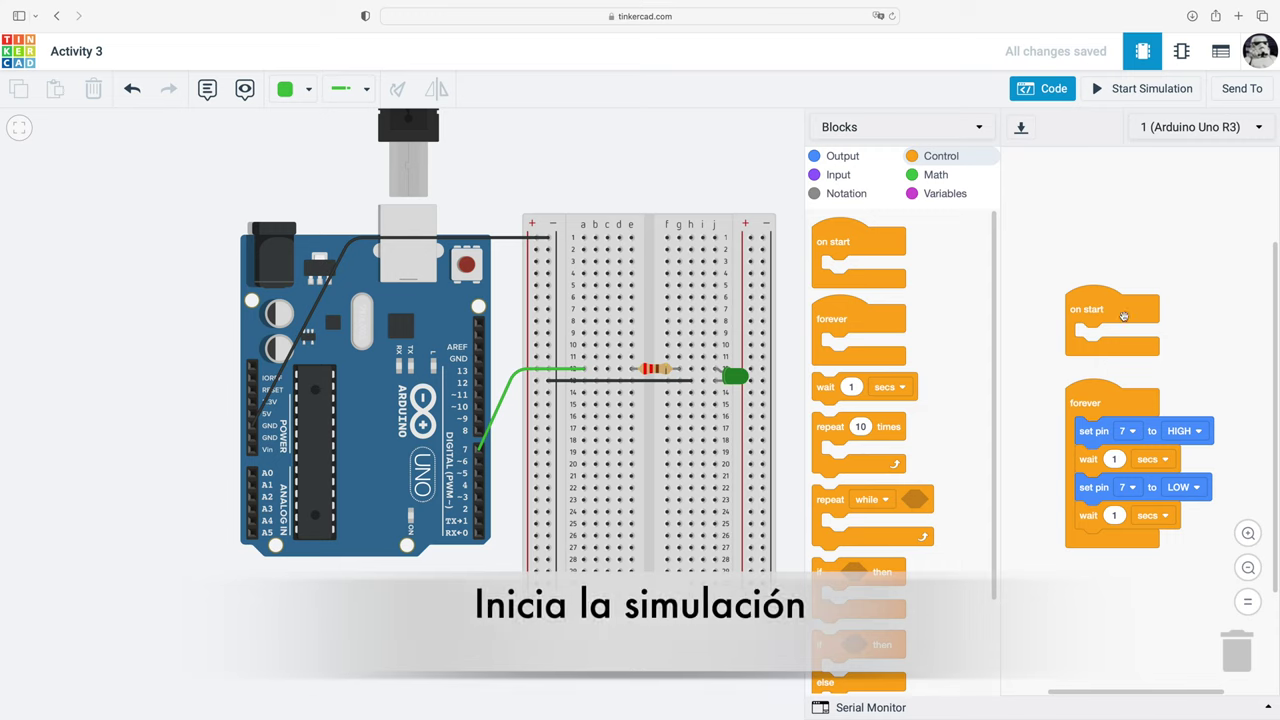
# - Simulate the circuit with the LED on pin 7, stop the simulation and hide the code editor
pyautogui.click(1136, 92)
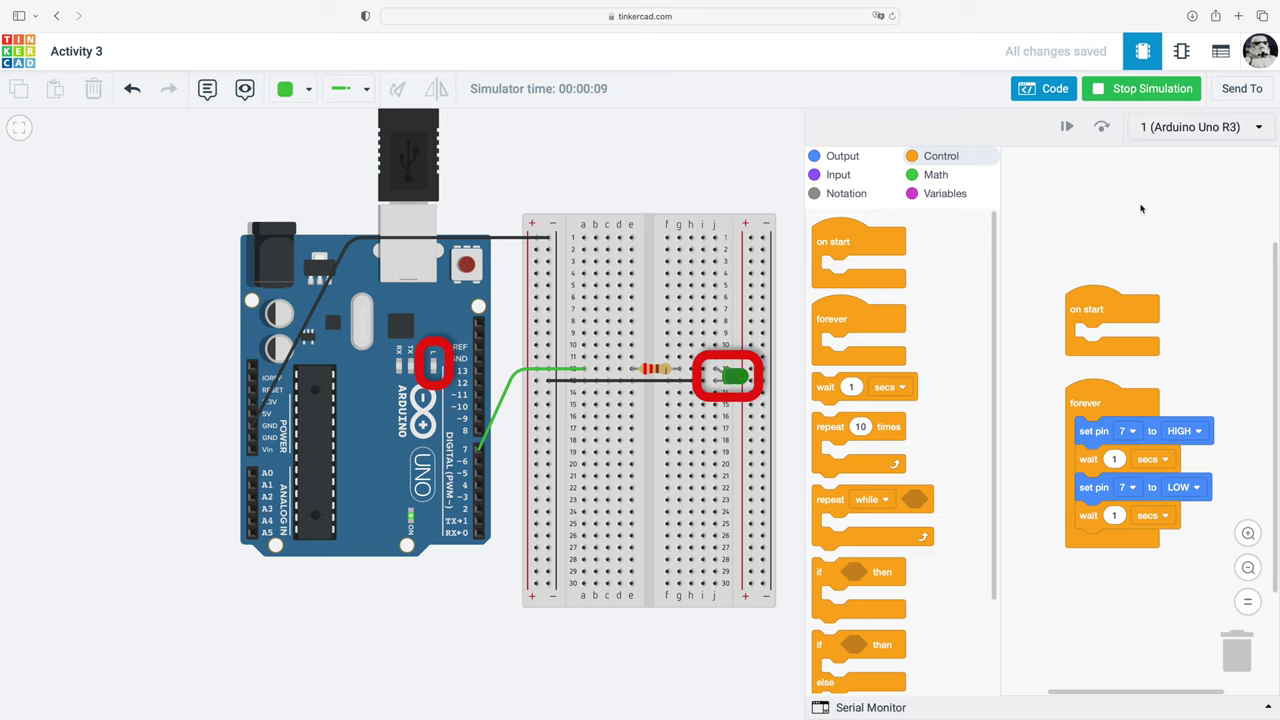
pyautogui.click(1134, 90)
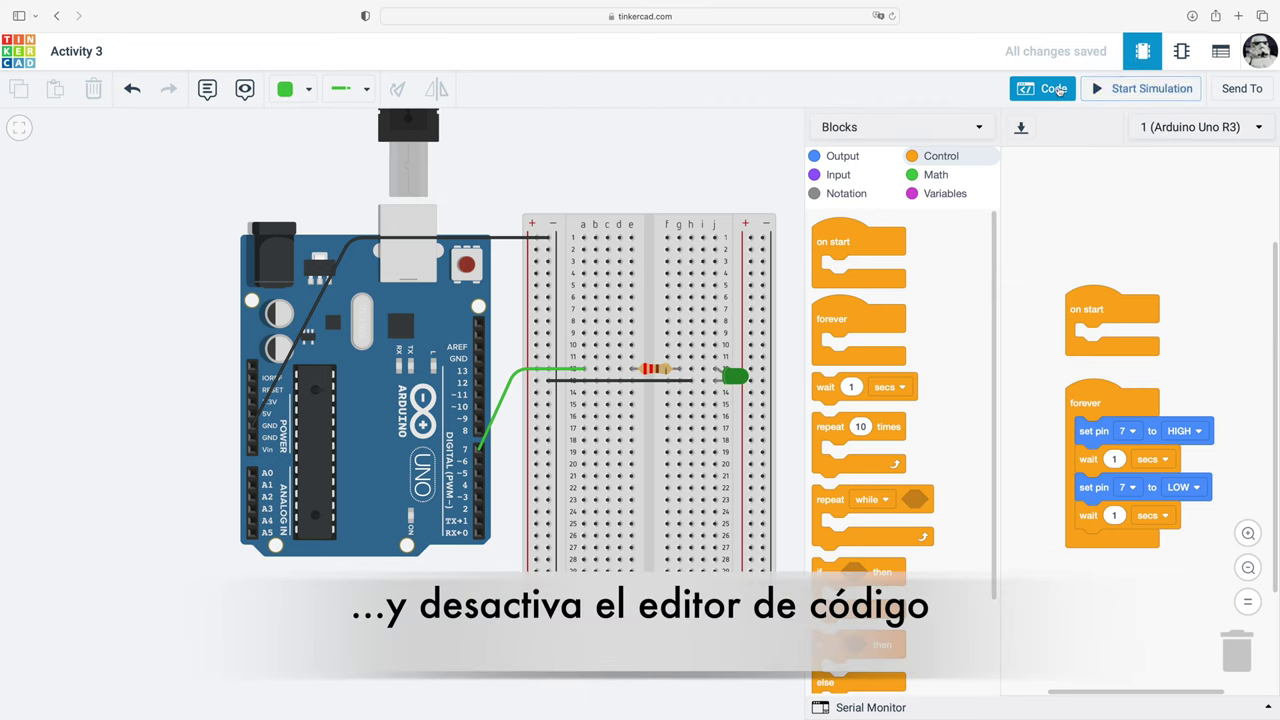
pyautogui.click(1048, 90)
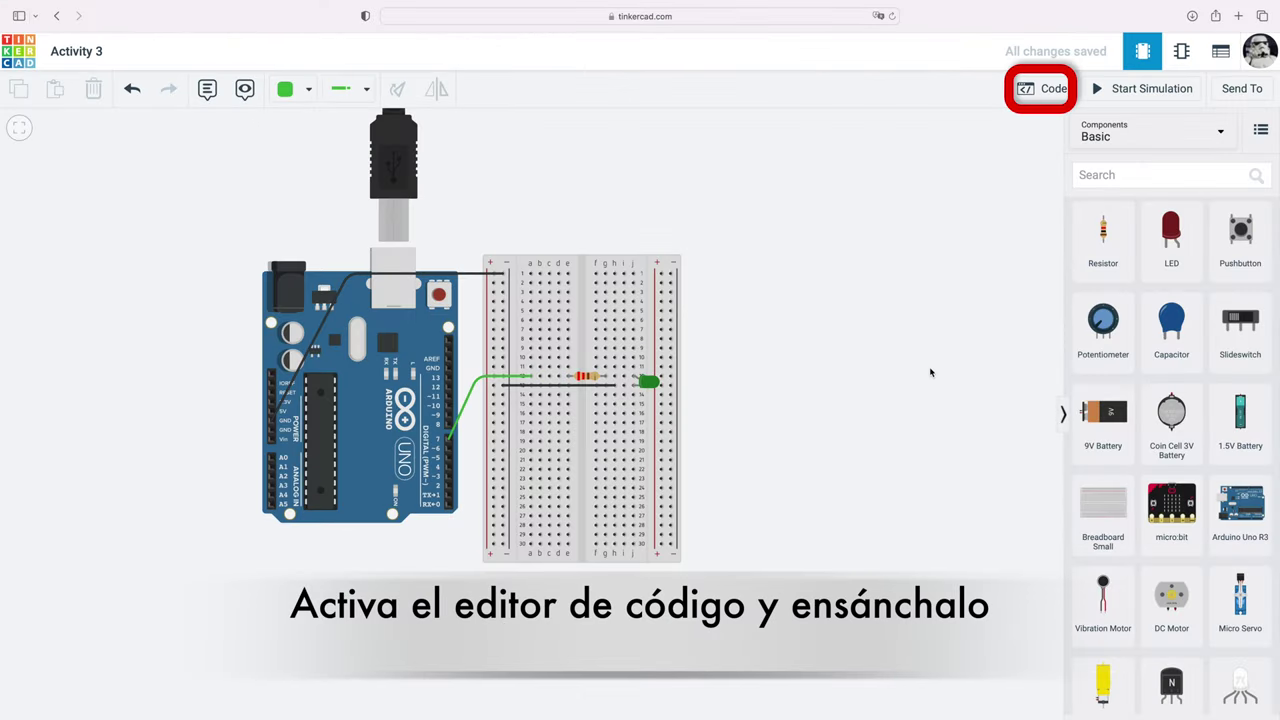
# - Show and widen the code editor, and place a separate "repeat 3 times" block beside the existing program
pyautogui.click(1045, 90)
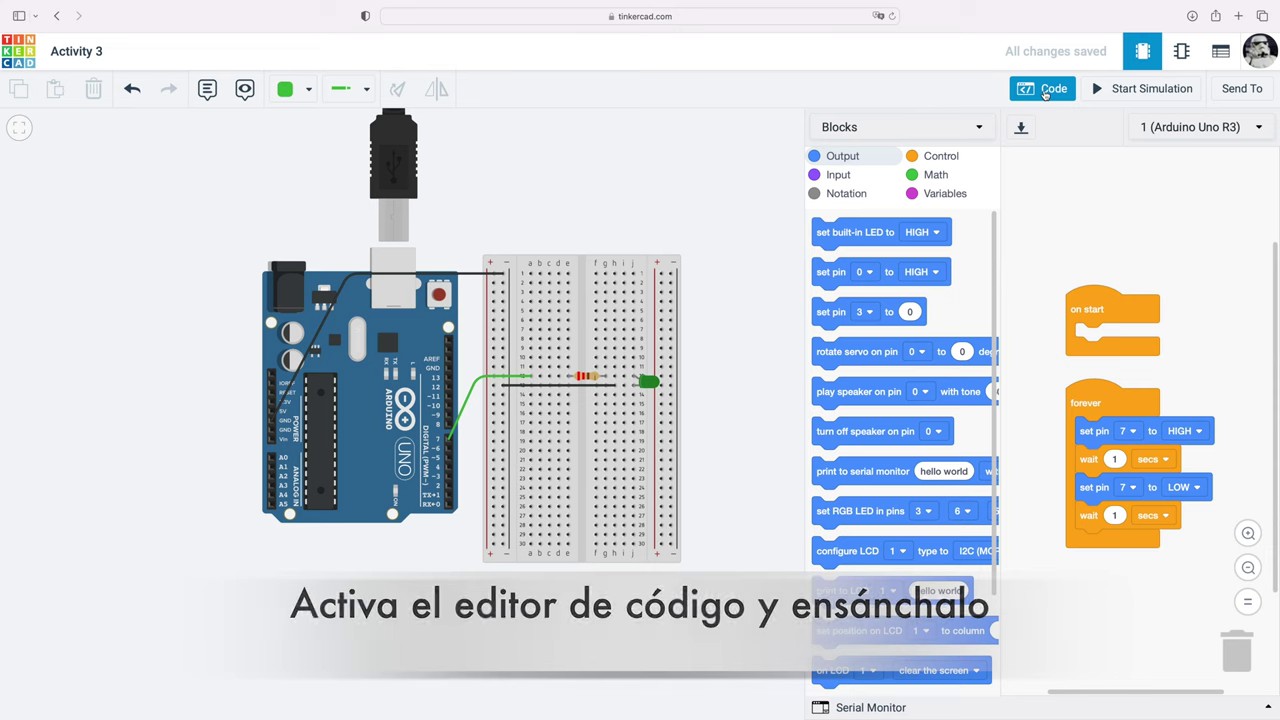
pyautogui.moveTo(804, 330); pyautogui.dragTo(707, 344)
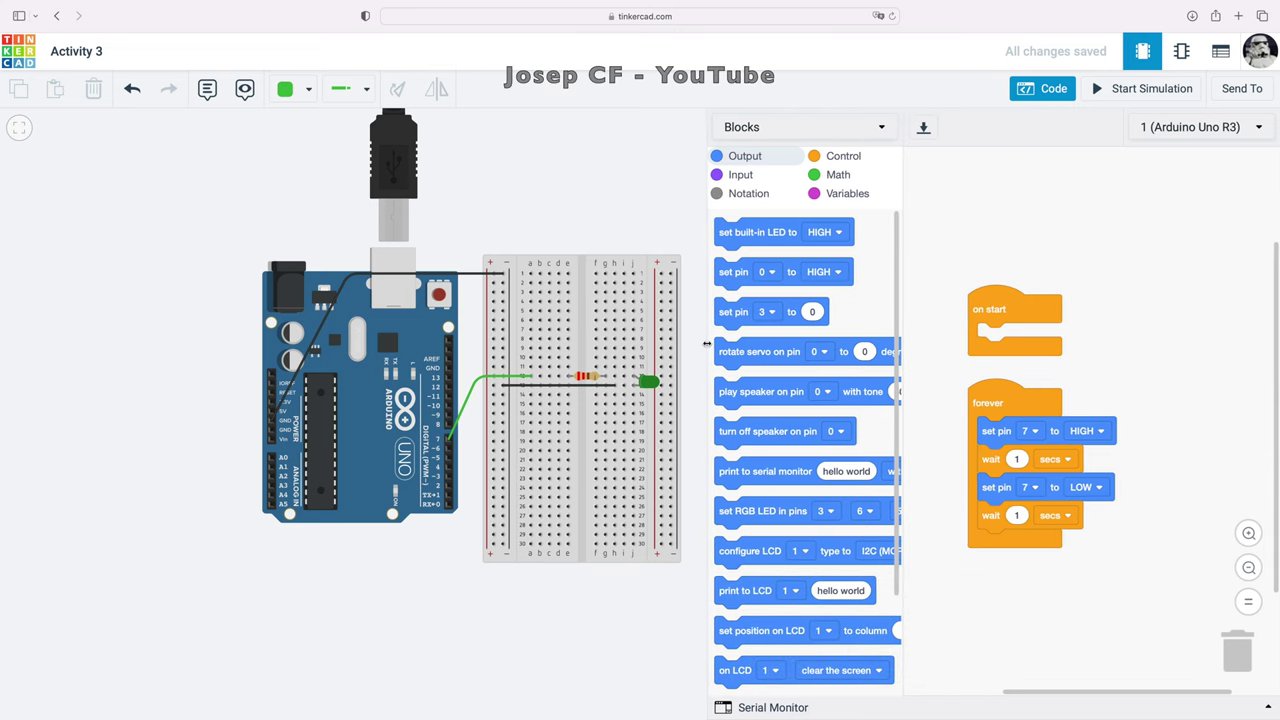
pyautogui.moveTo(934, 337); pyautogui.dragTo(1065, 207)
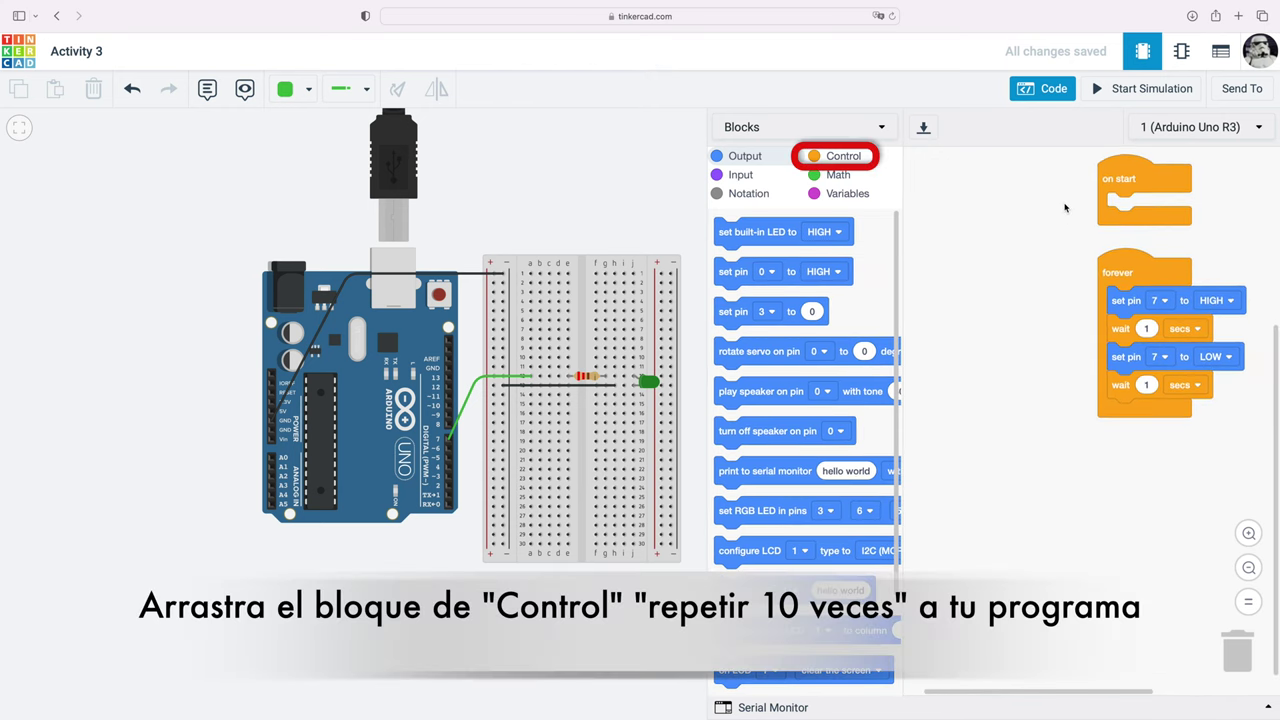
pyautogui.click(843, 156)
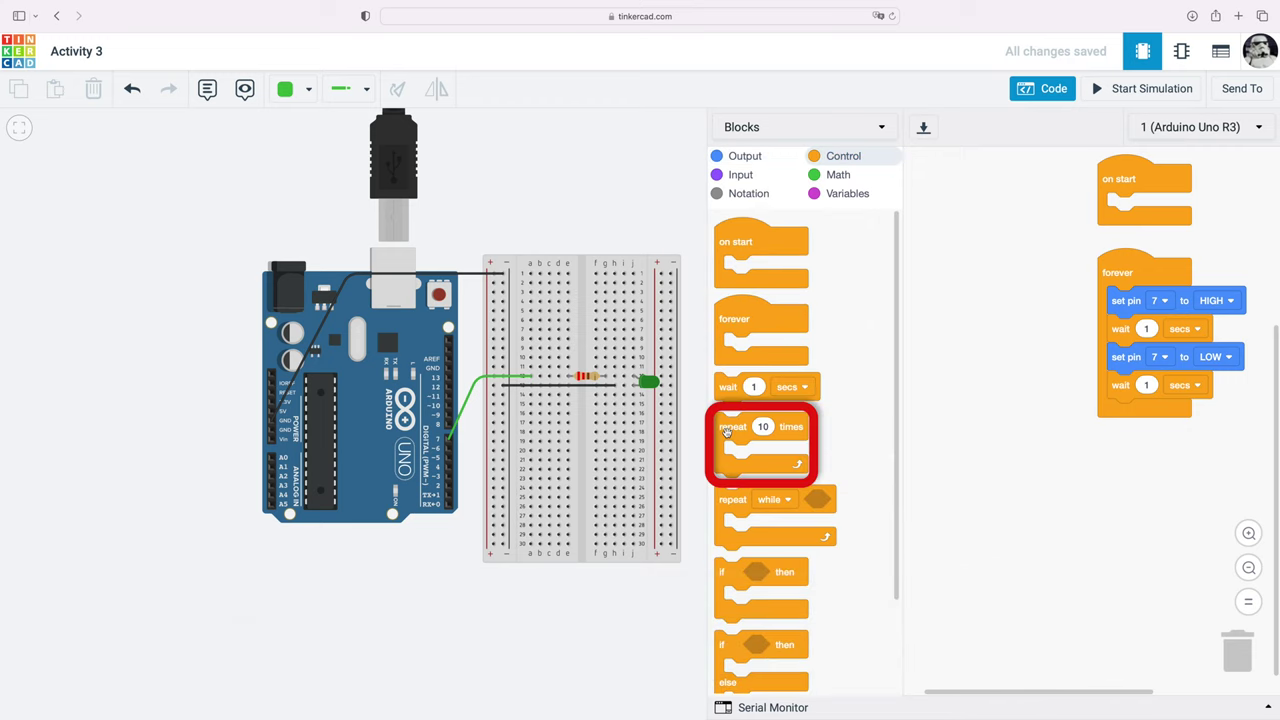
pyautogui.moveTo(727, 431); pyautogui.dragTo(949, 248)
pyautogui.moveTo(937, 203); pyautogui.dragTo(938, 199)
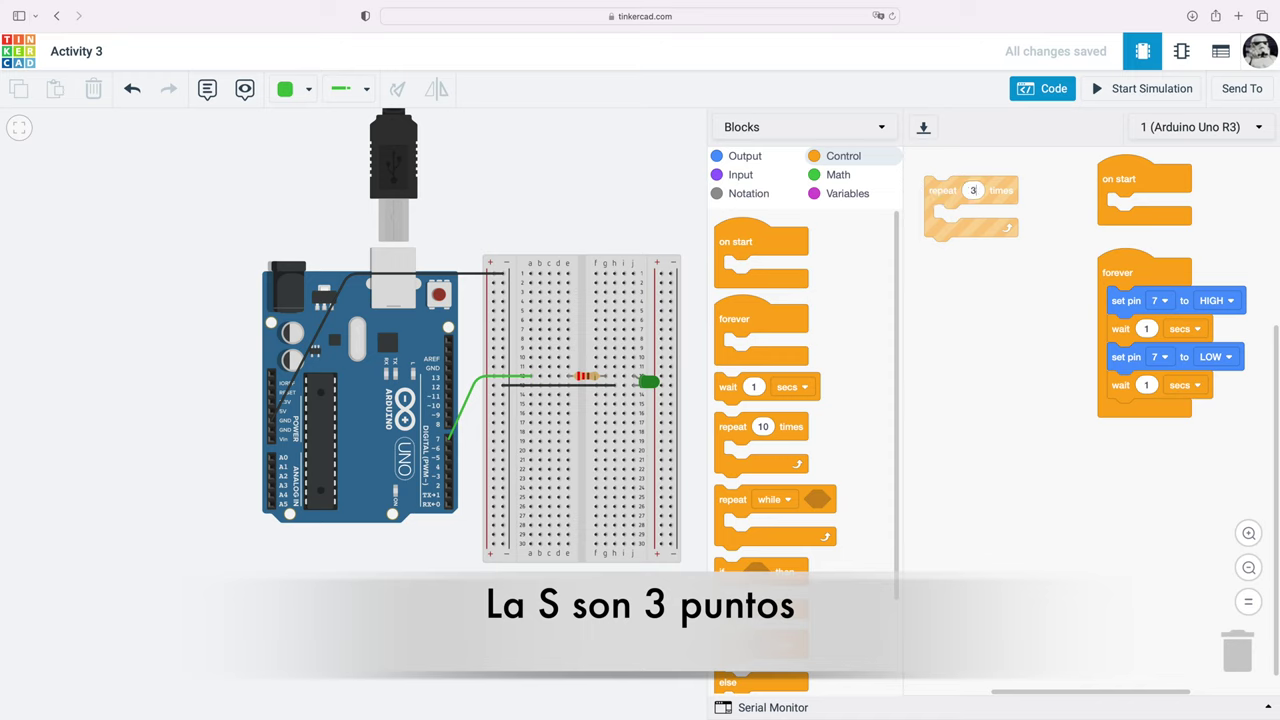
# - Move the four blocks from the forever loop into the repeat loop and set both waits to 0.25 secs
pyautogui.moveTo(1126, 302)
pyautogui.mouseDown()
pyautogui.moveTo(975, 245)
pyautogui.moveTo(963, 225)
pyautogui.mouseUp()
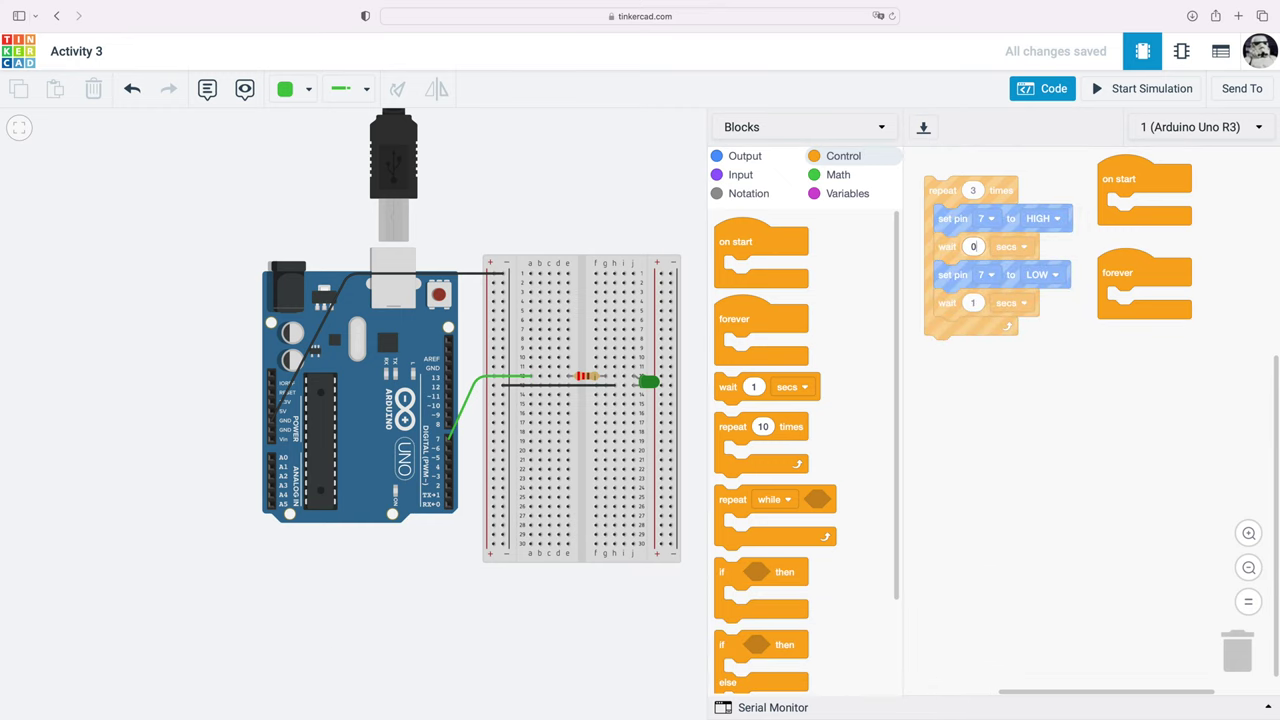
pyautogui.write('.25')
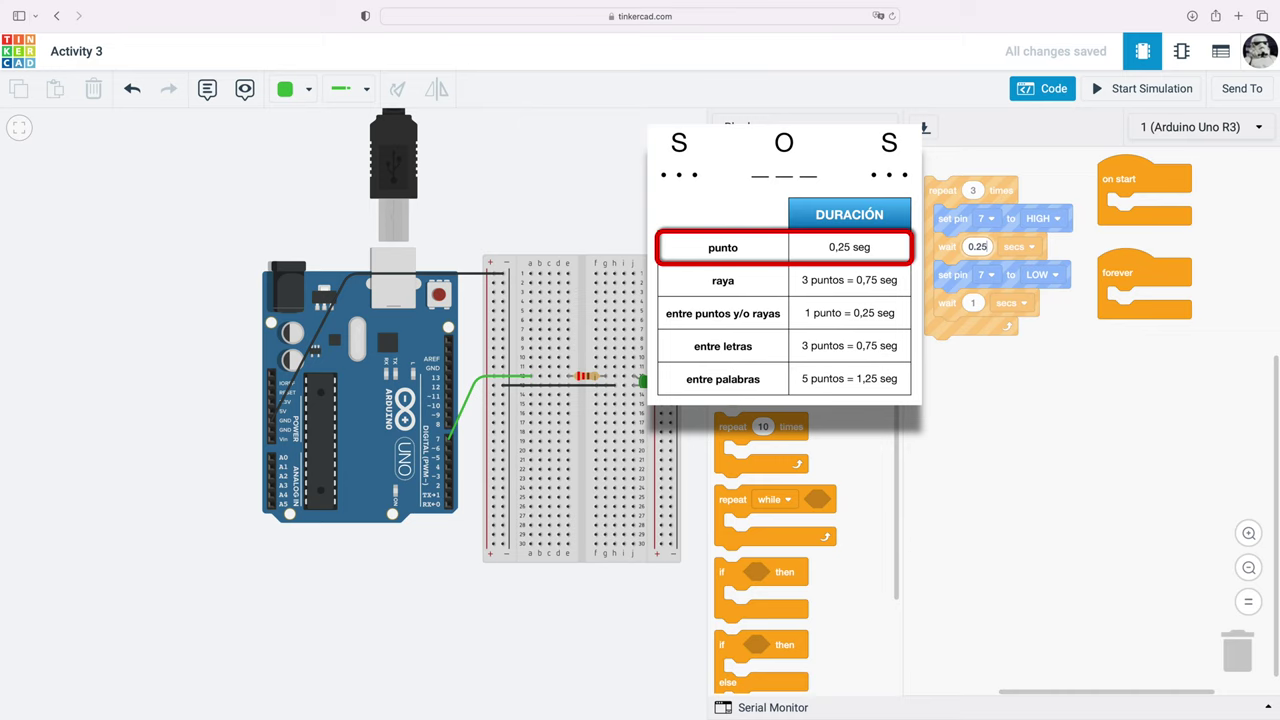
pyautogui.click(975, 303)
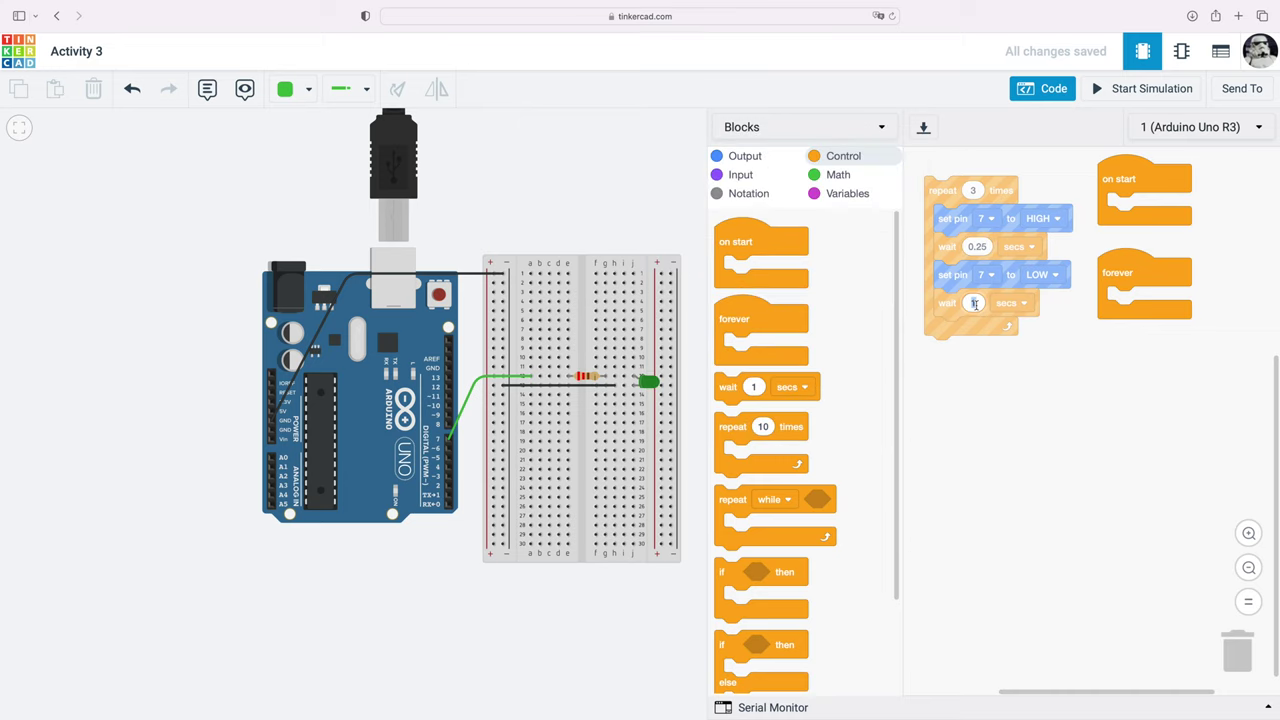
pyautogui.write('0.25')
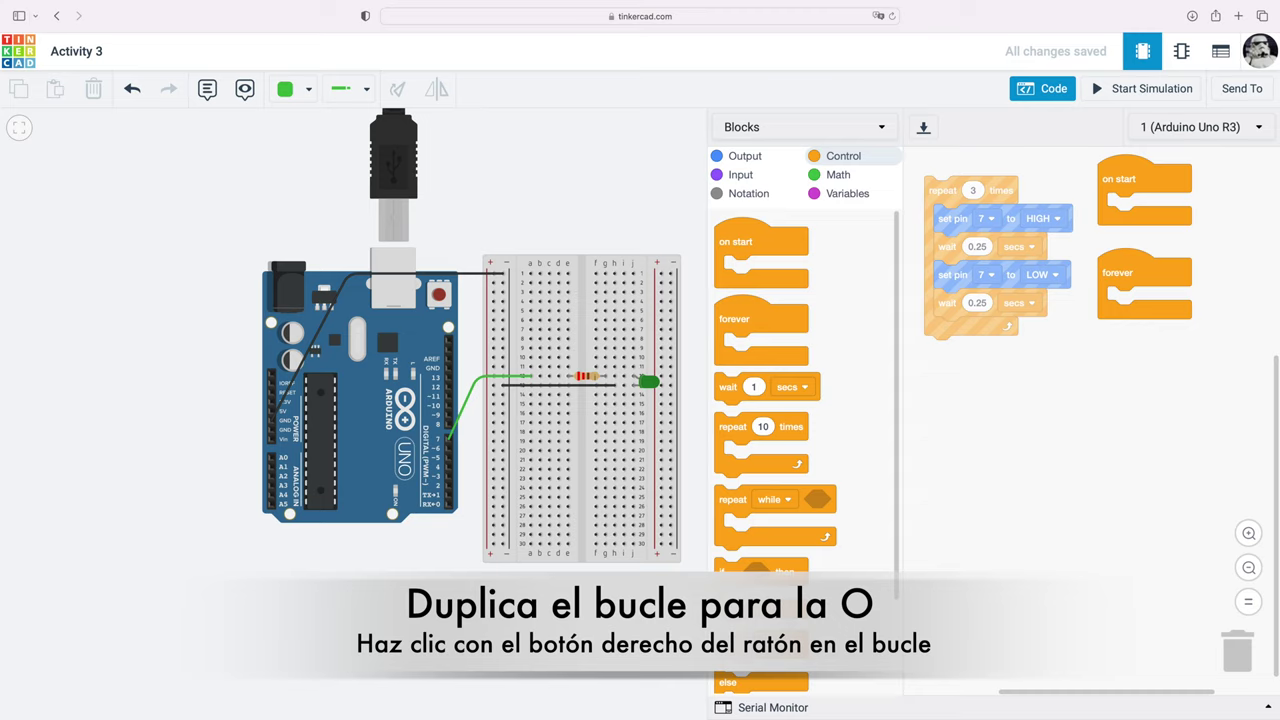
# - Duplicate the whole "repeat 3 times" loop and leave the copy below the forever block
pyautogui.rightClick(943, 195)
pyautogui.click(980, 207)
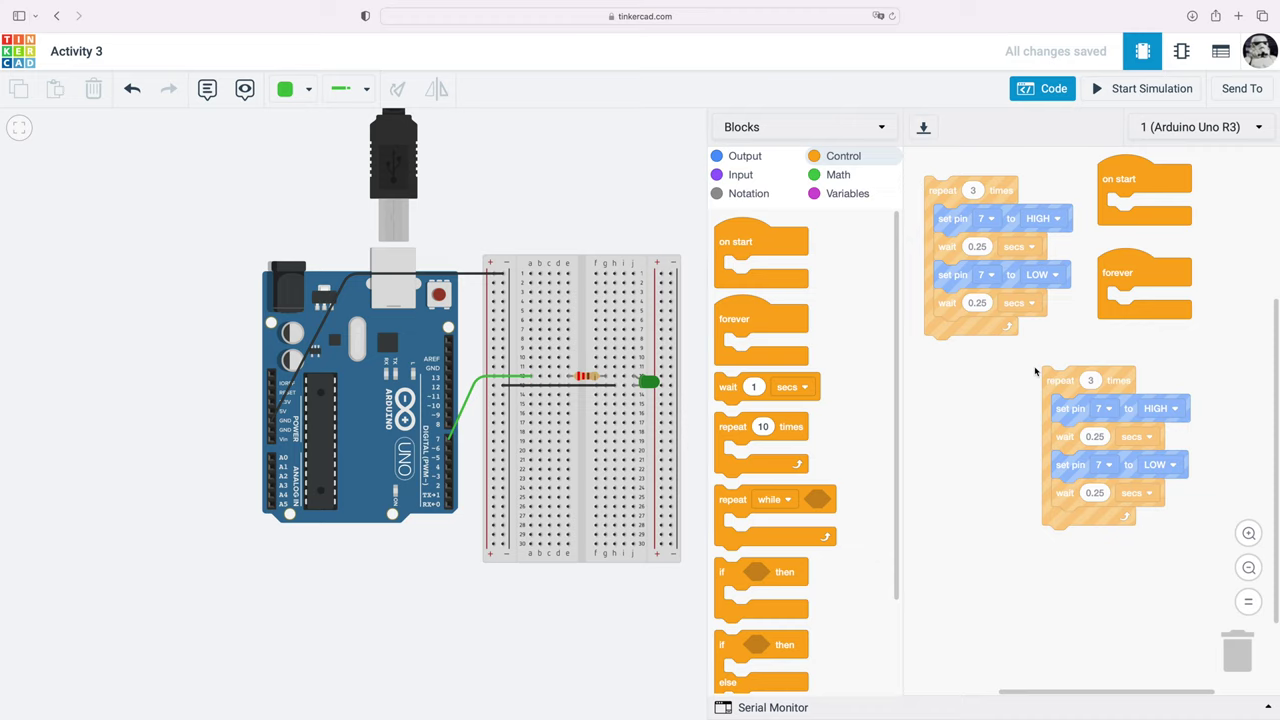
# - Set the first wait in the copied repeat loop to 0.75 secs and place another duplicate of the original 0.25-second loop in the workspace
pyautogui.click(1095, 437)
pyautogui.write('0.75')
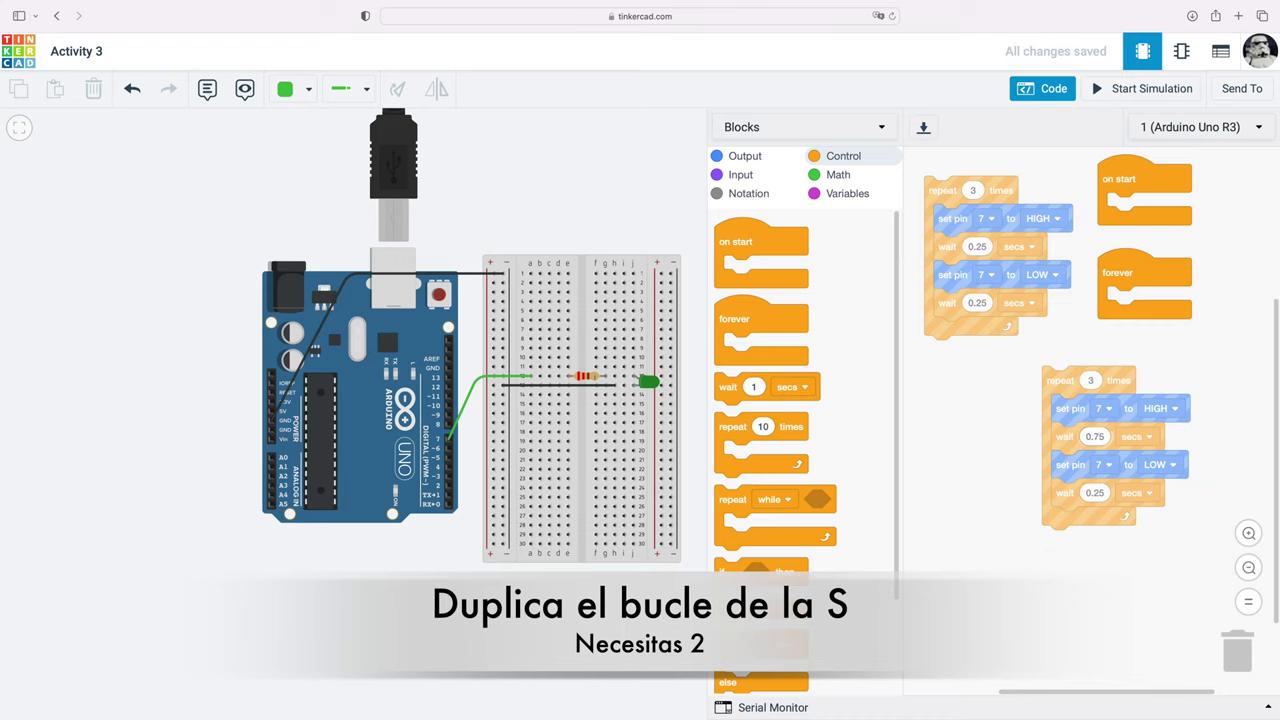
pyautogui.rightClick(958, 200)
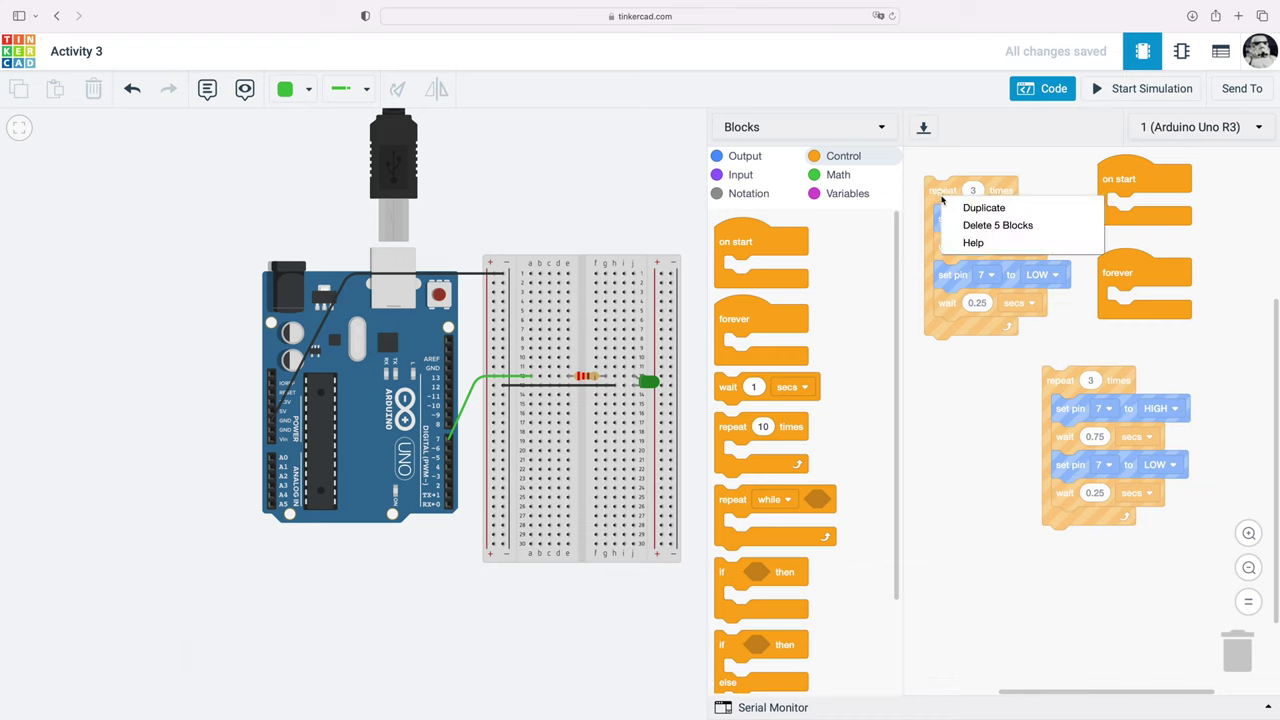
pyautogui.click(962, 205)
pyautogui.click(929, 514)
pyautogui.click(929, 516)
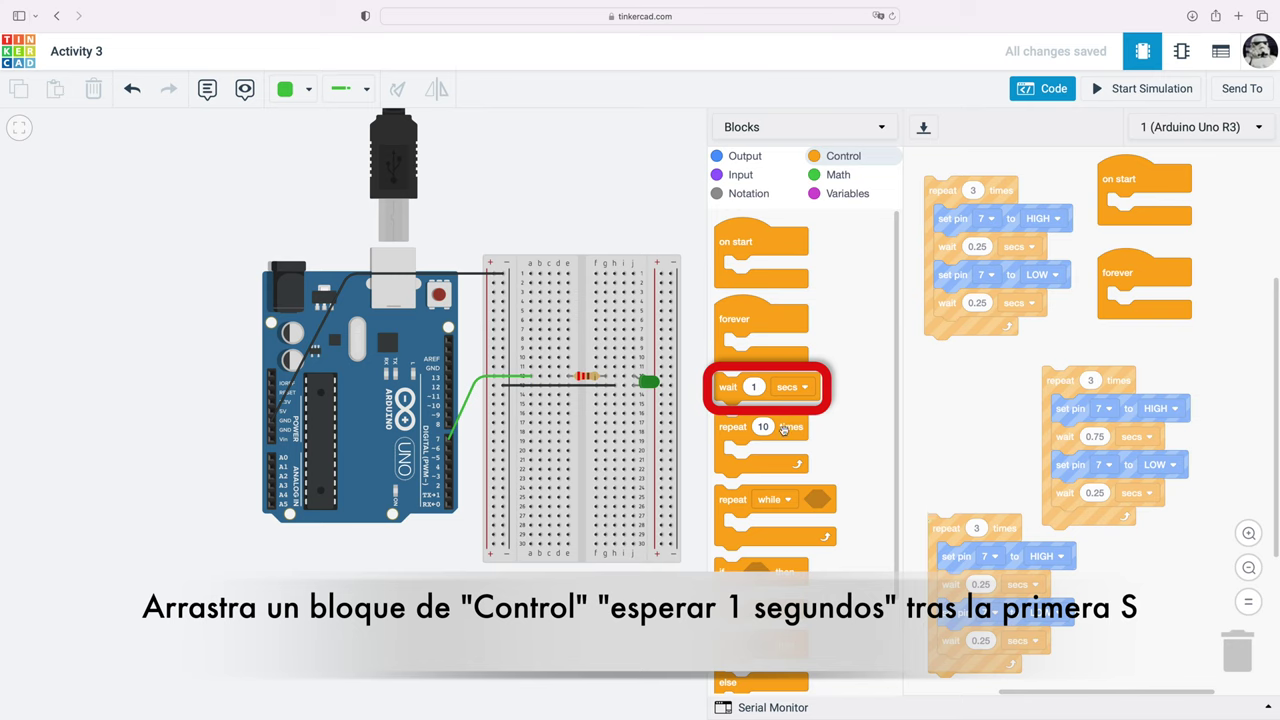
# - Attach a wait block of 0.5 secs below the original repeat loop and another below the loop with the 0.75 secs wait
pyautogui.moveTo(734, 388); pyautogui.dragTo(942, 350)
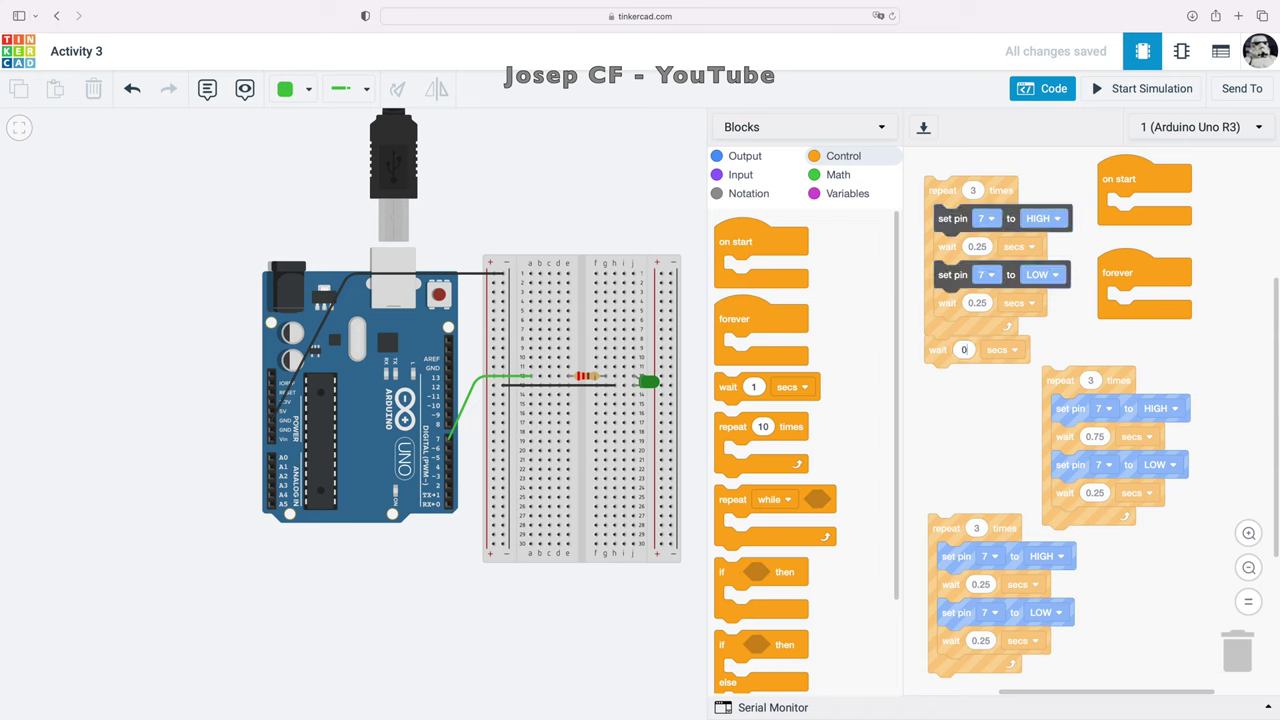
pyautogui.write('.5')
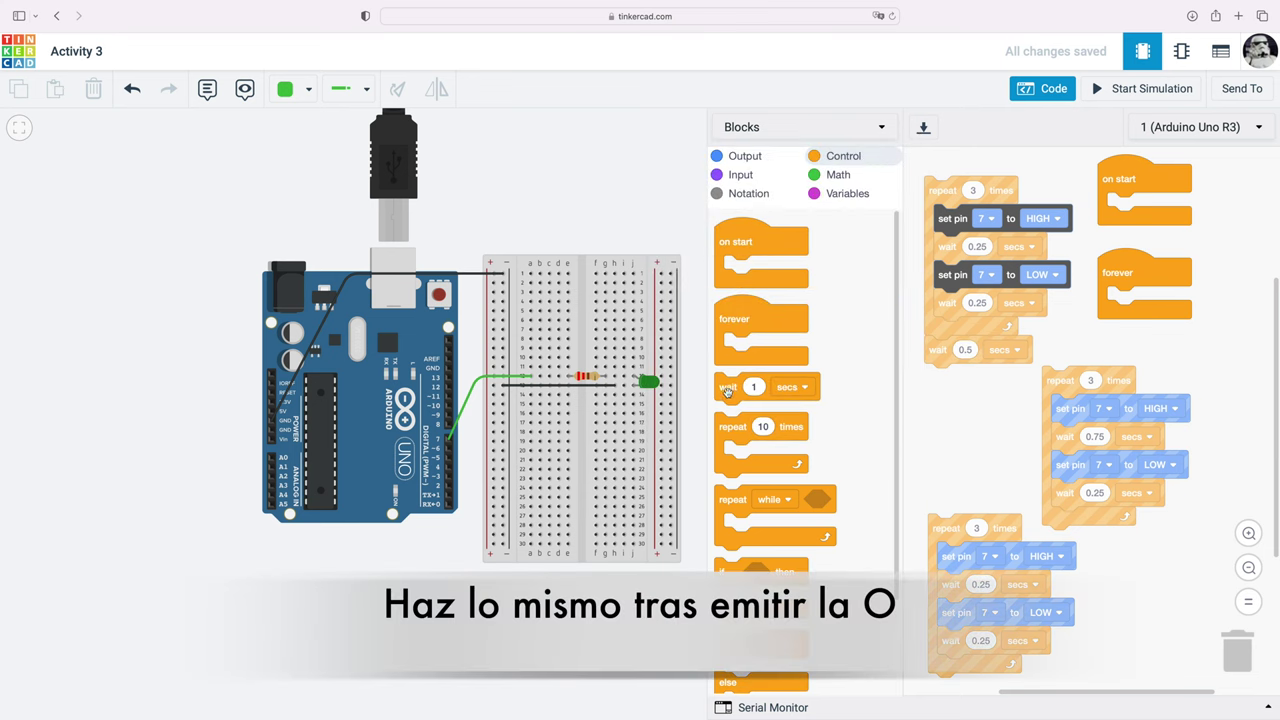
pyautogui.moveTo(729, 393); pyautogui.dragTo(1078, 544)
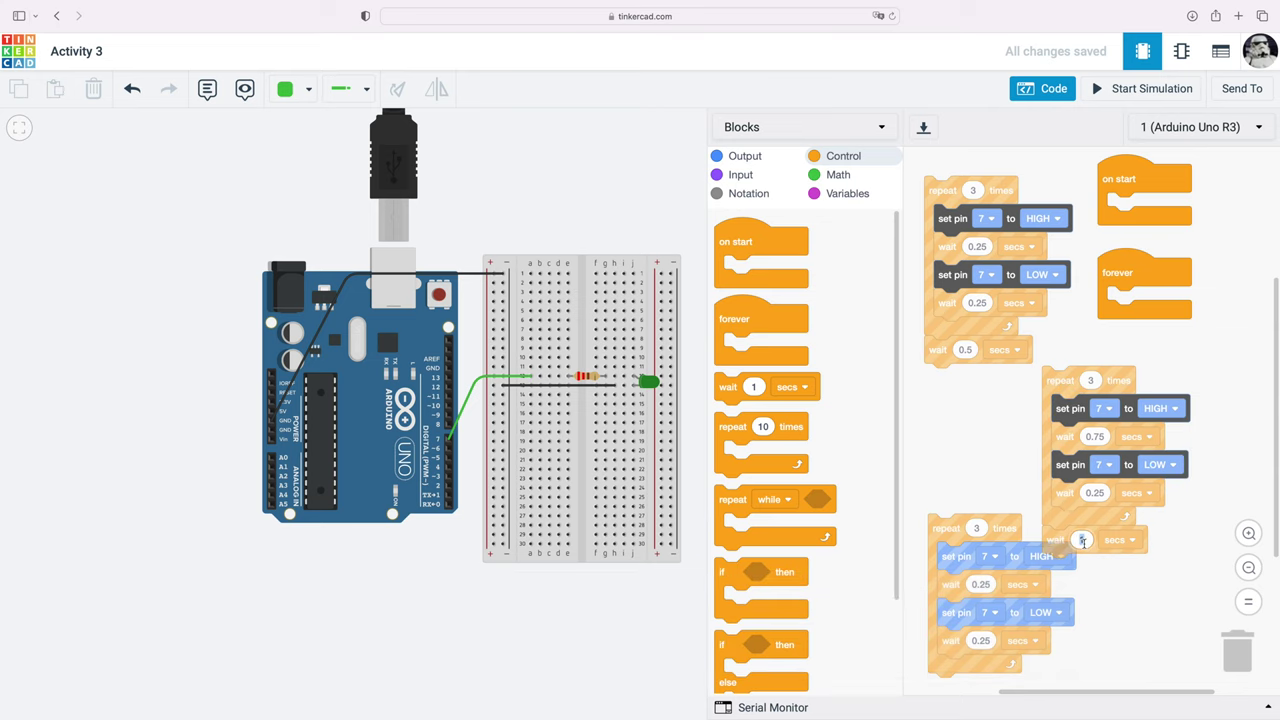
pyautogui.write('5')
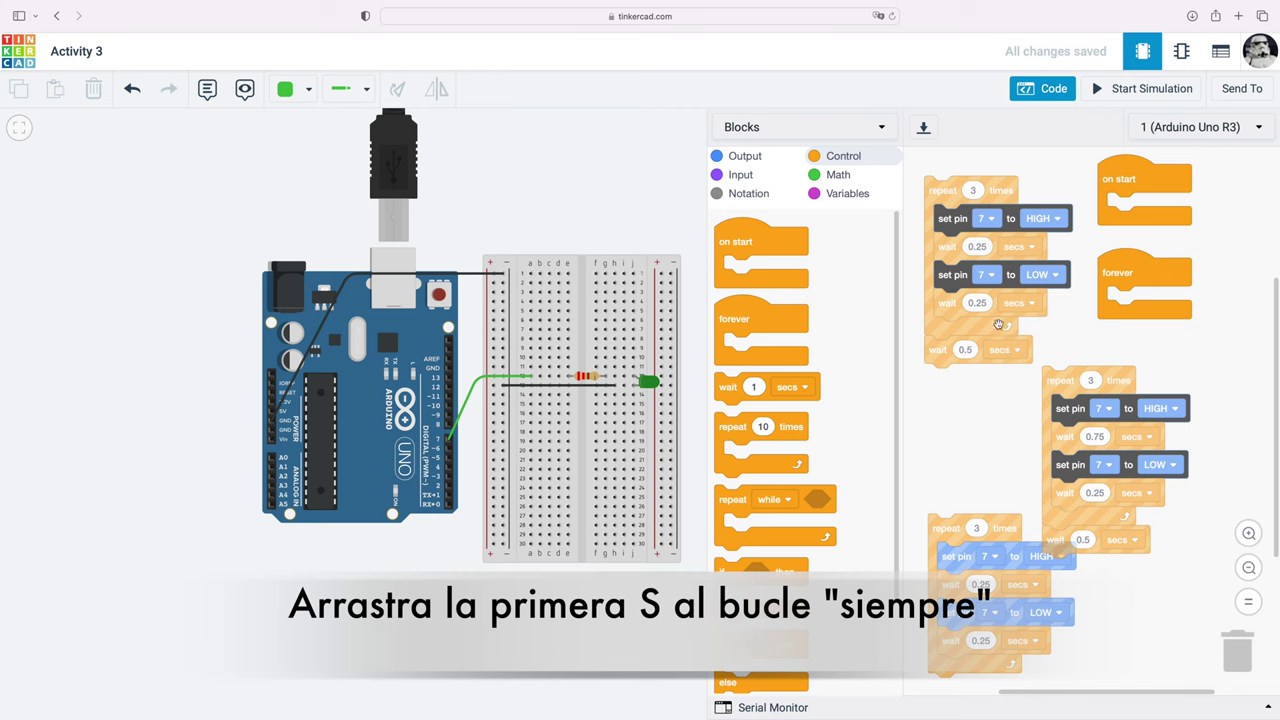
# - Stack the three repeat loops inside the forever block in S, O, S order, keeping the 0.5 secs waits between them
pyautogui.moveTo(941, 190); pyautogui.dragTo(1126, 301)
pyautogui.moveTo(1051, 378); pyautogui.dragTo(1121, 494)
pyautogui.moveTo(1005, 475); pyautogui.dragTo(994, 231)
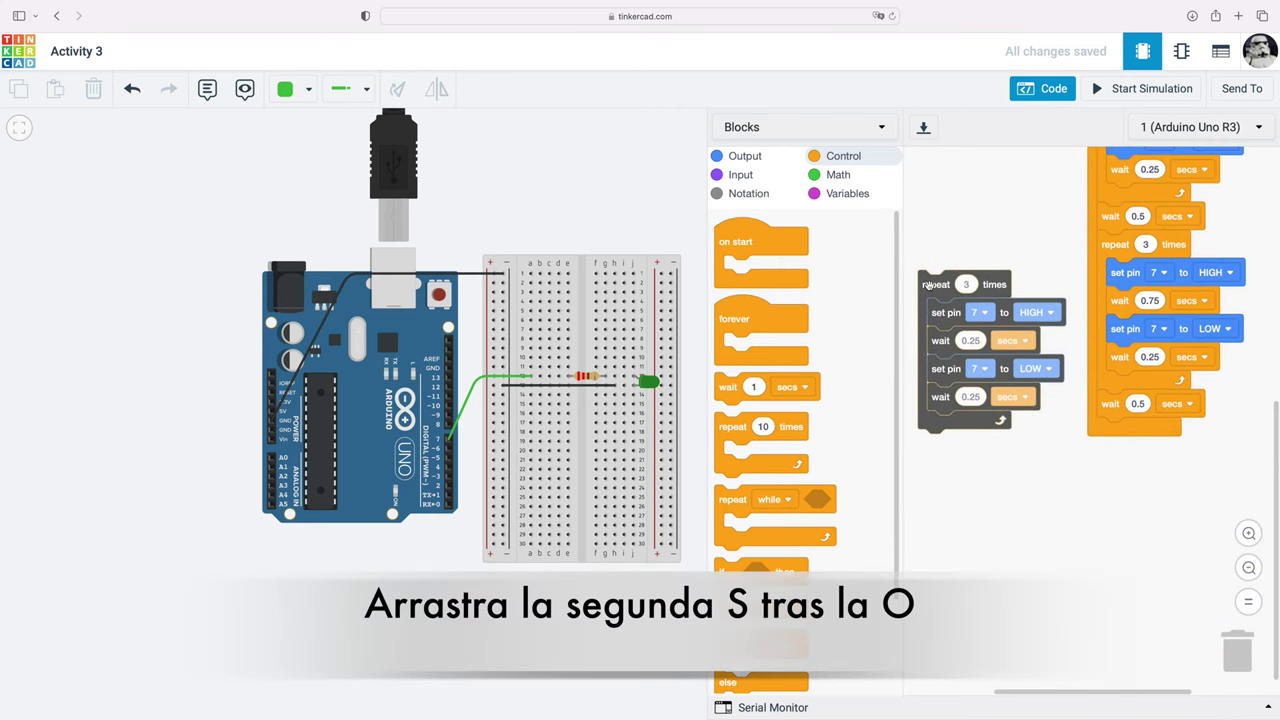
pyautogui.moveTo(928, 287); pyautogui.dragTo(1107, 445)
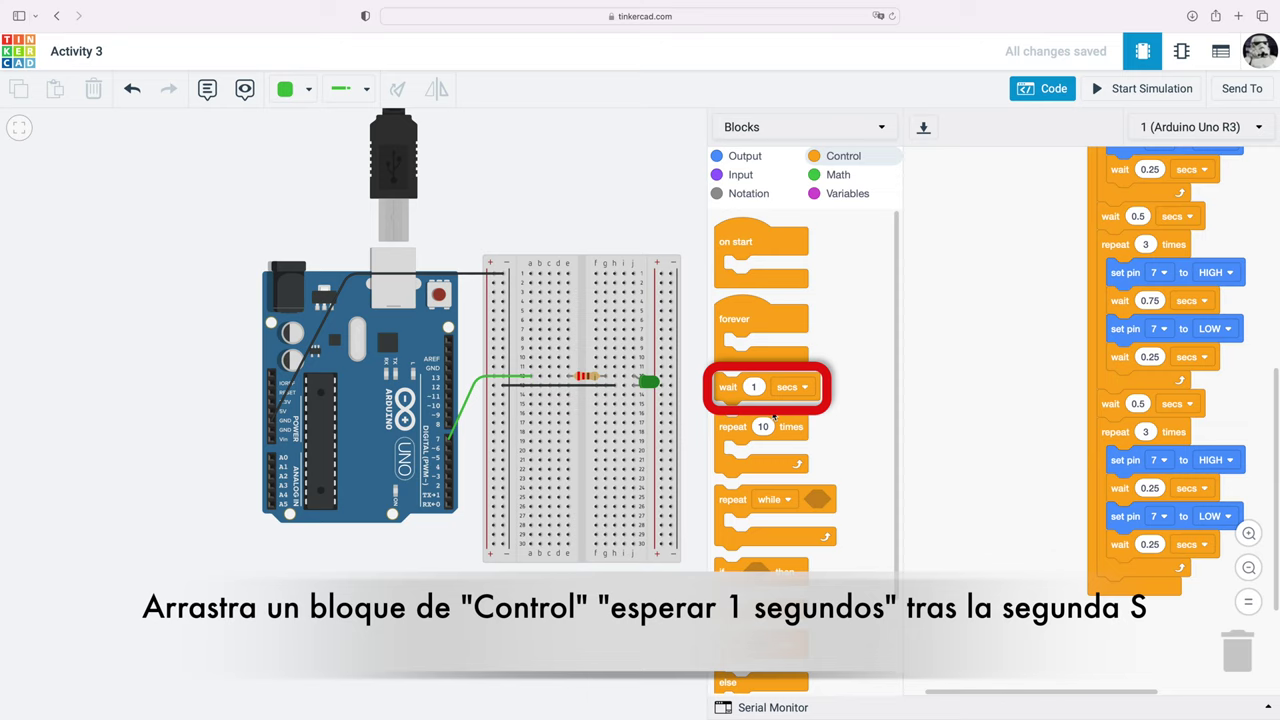
# - Add a wait of 1 secs at the end of the forever block and a wait of 3 secs inside the on start block
pyautogui.moveTo(728, 387); pyautogui.dragTo(1117, 599)
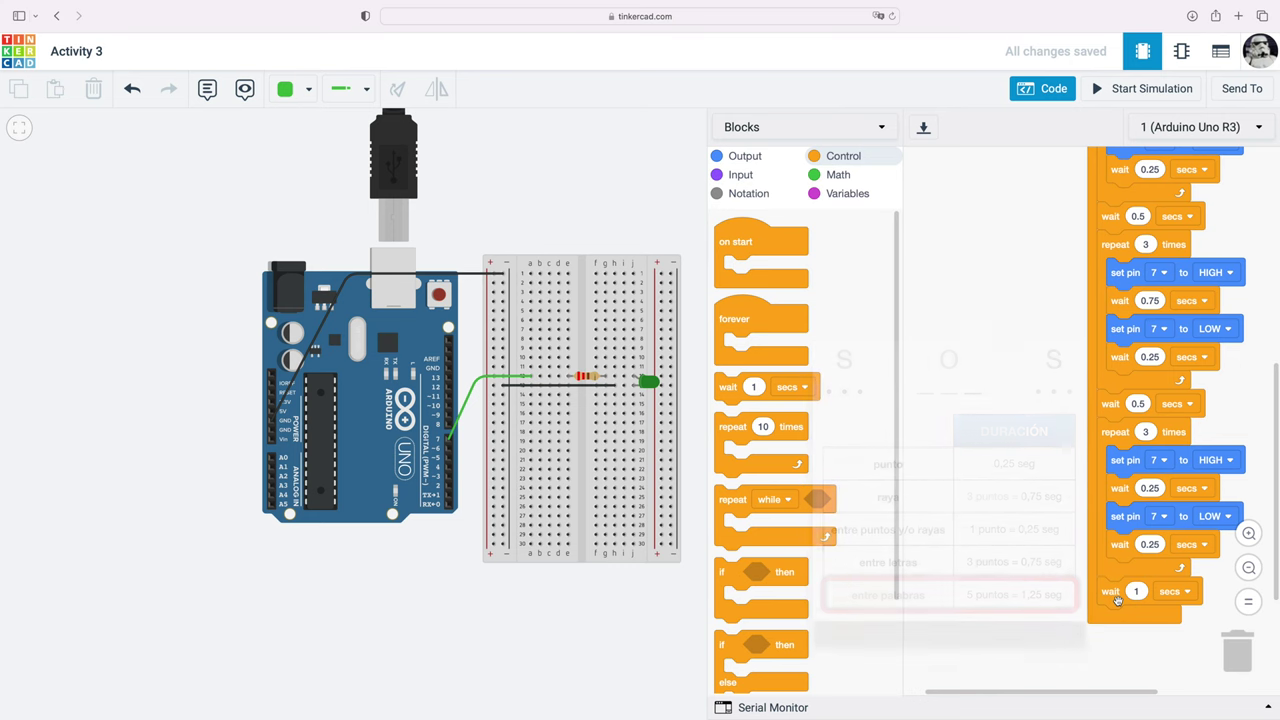
pyautogui.scroll(1, 1018, 370)
pyautogui.scroll(5, 1019, 370)
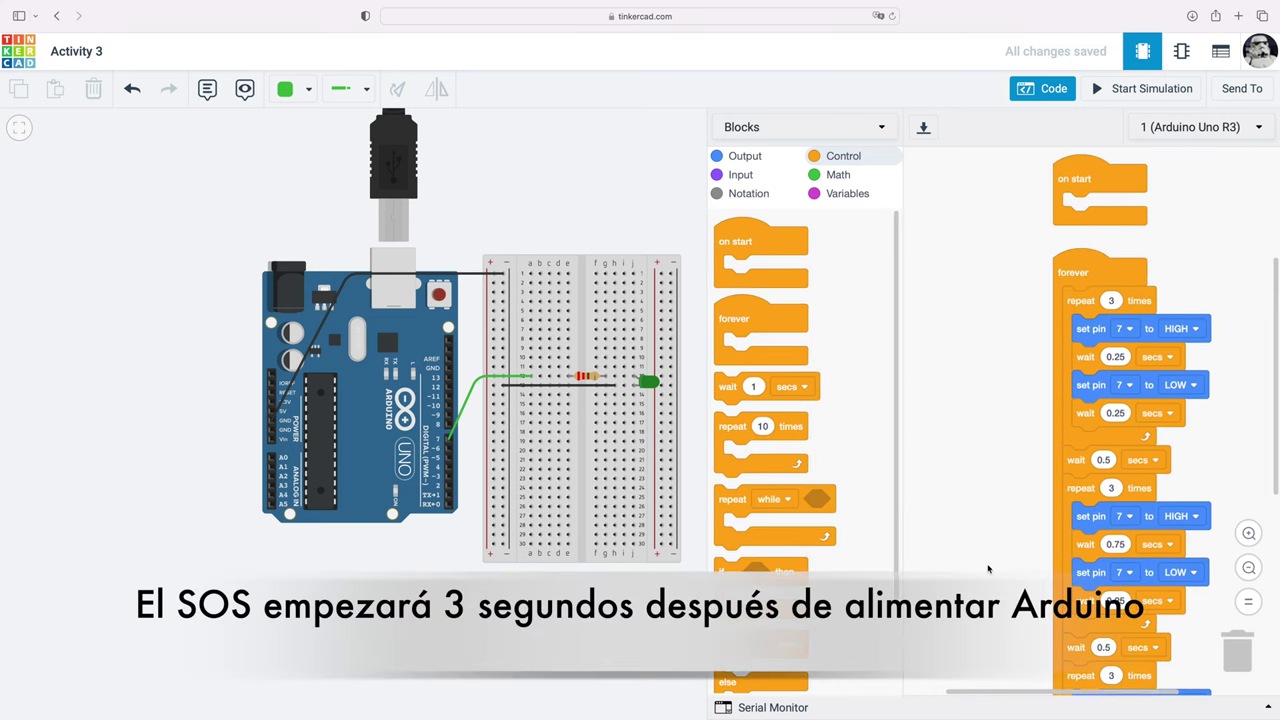
pyautogui.scroll(1, 991, 422)
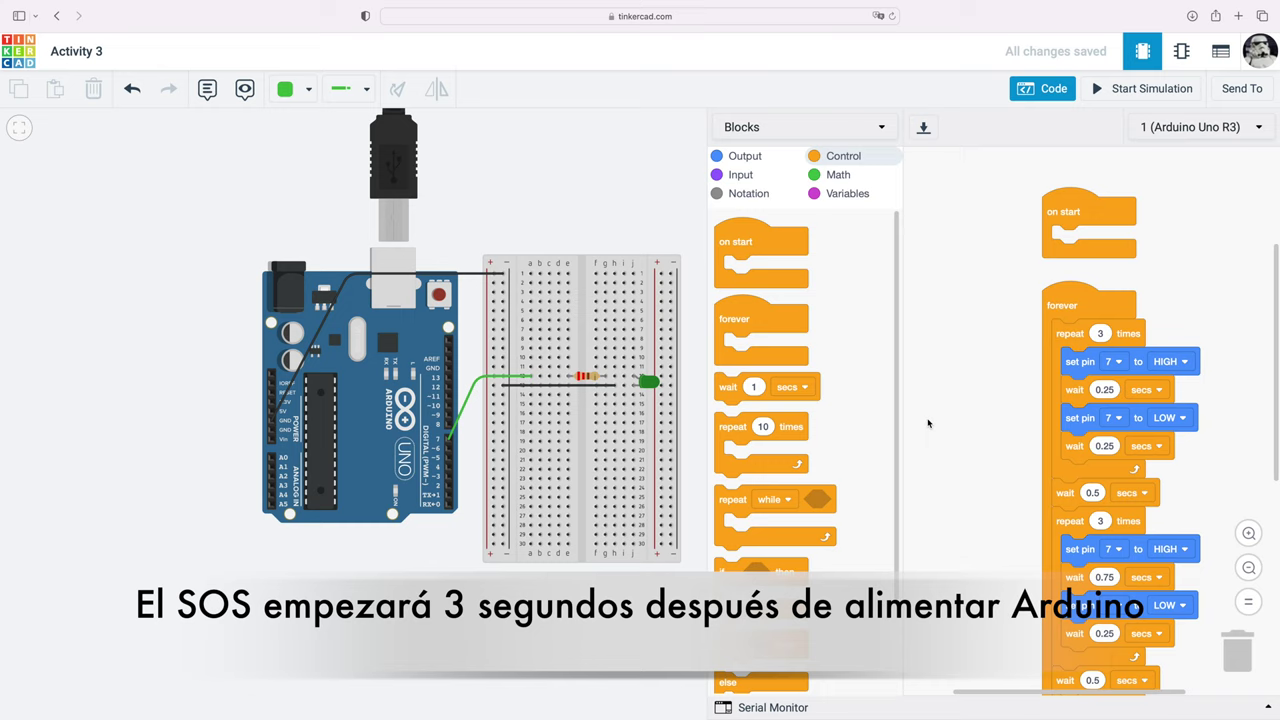
pyautogui.moveTo(722, 388); pyautogui.dragTo(1062, 242)
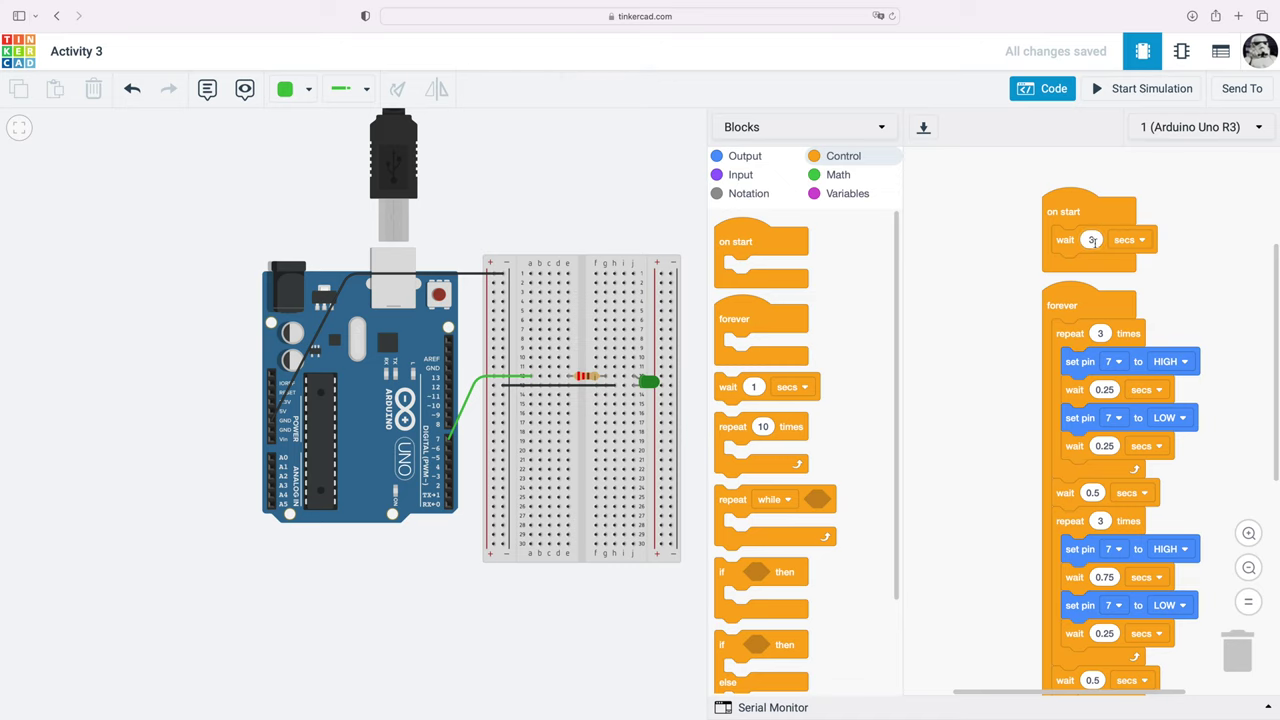
# - Simulate the complete SOS program with all its blocks fitted into a narrower code editor, and stop the simulation
pyautogui.moveTo(698, 438); pyautogui.dragTo(800, 432)
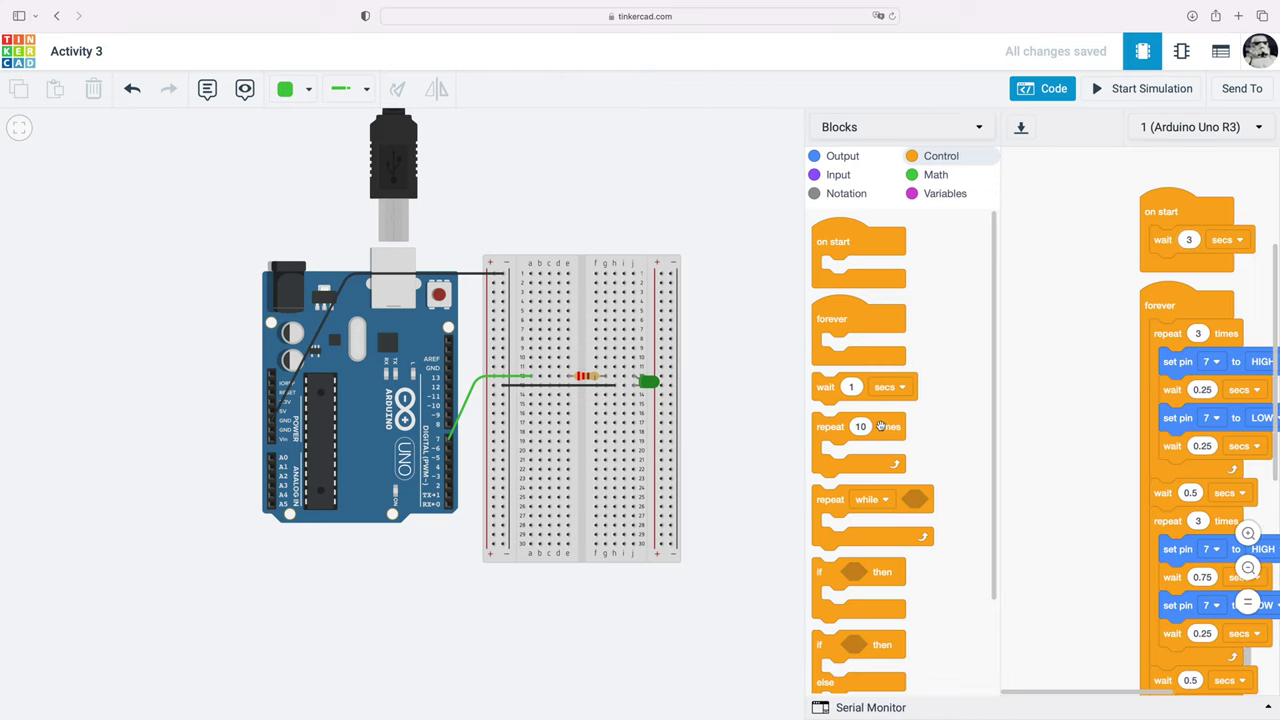
pyautogui.click(1250, 606)
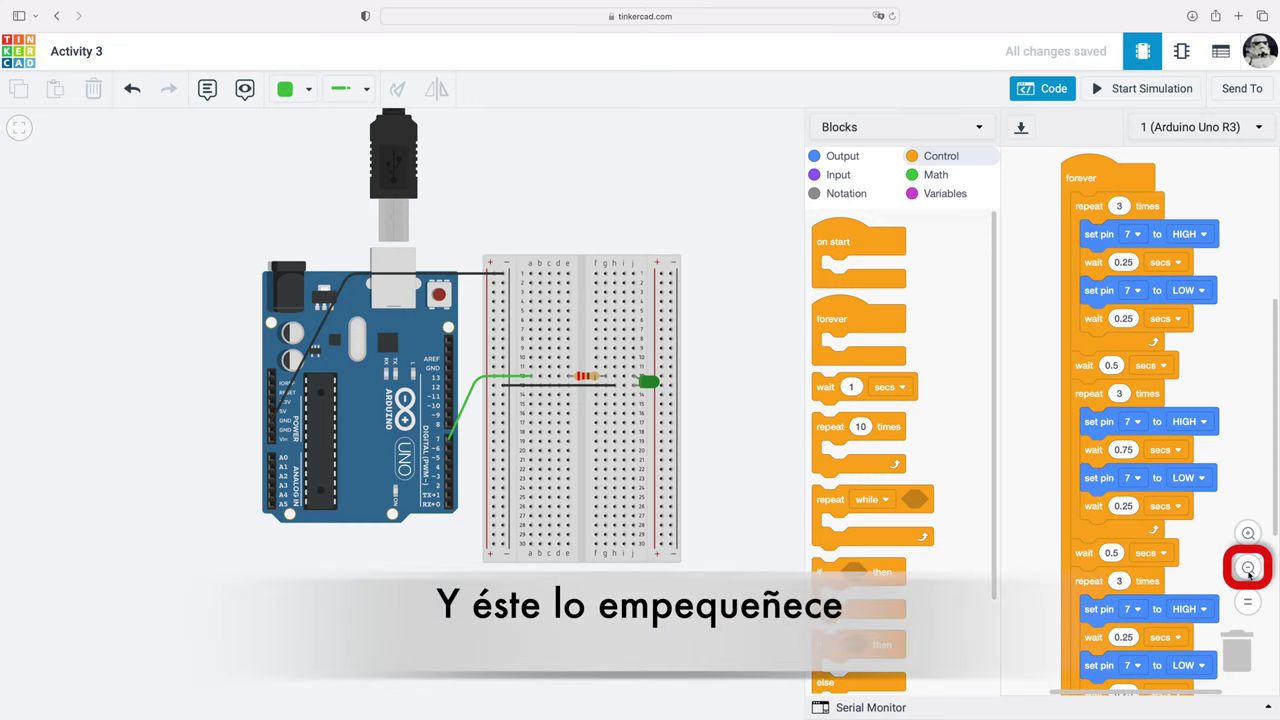
pyautogui.click(1248, 569)
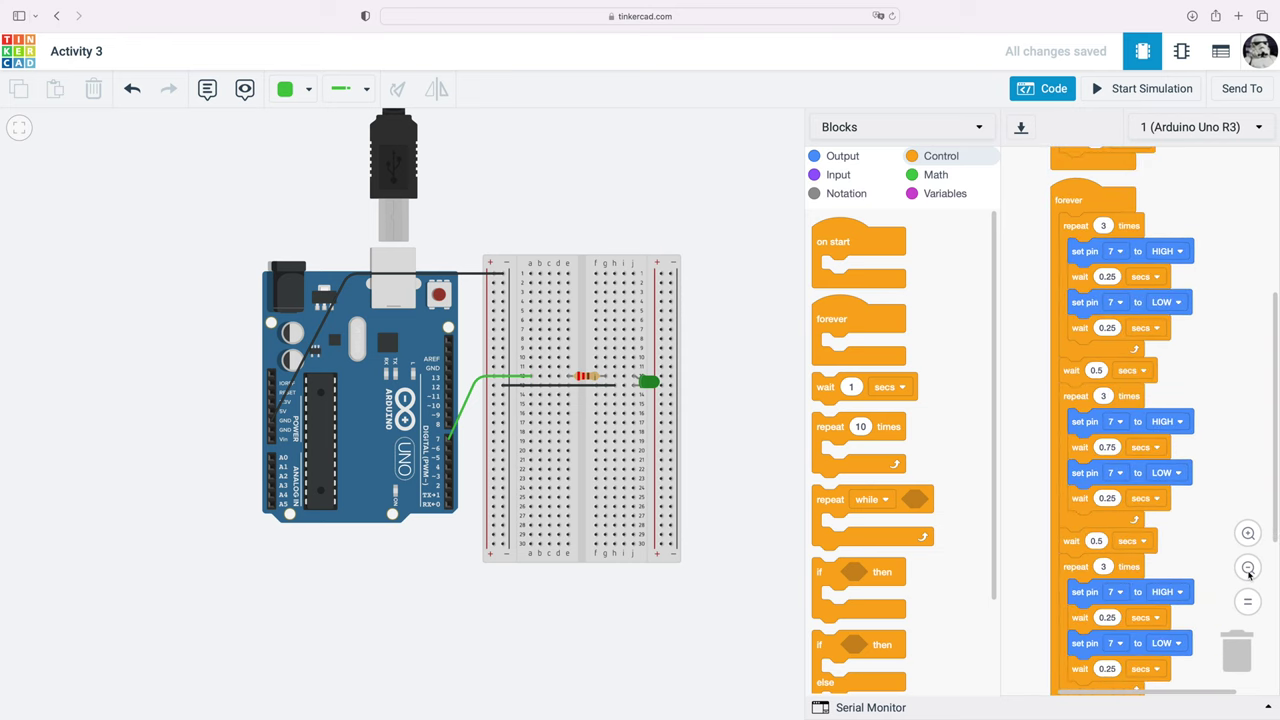
pyautogui.click(1248, 569)
pyautogui.click(1248, 569)
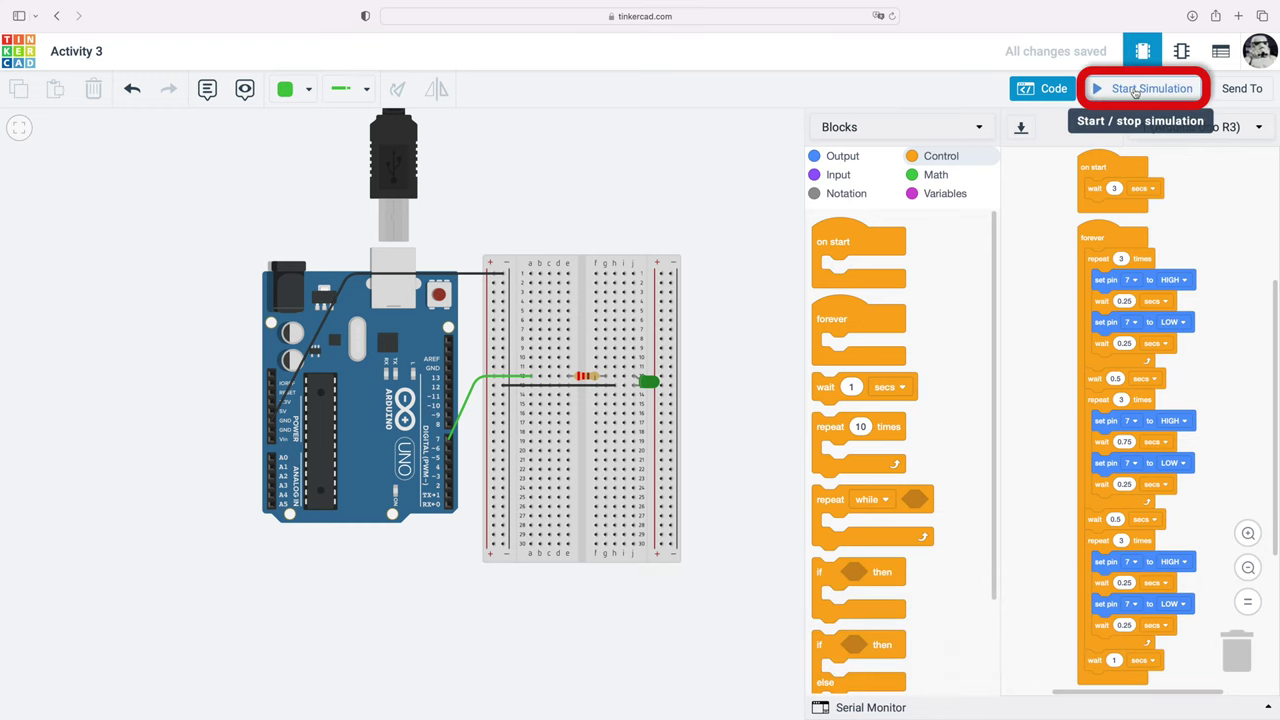
pyautogui.click(1135, 90)
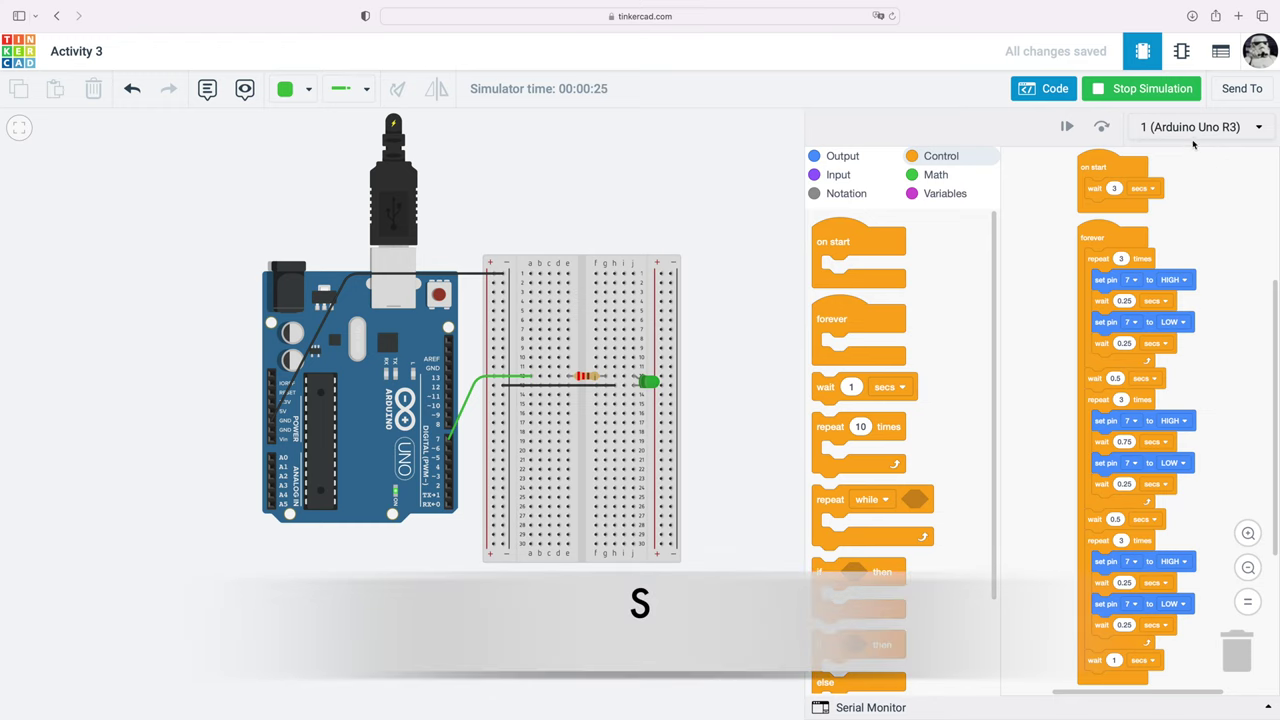
pyautogui.click(1149, 89)
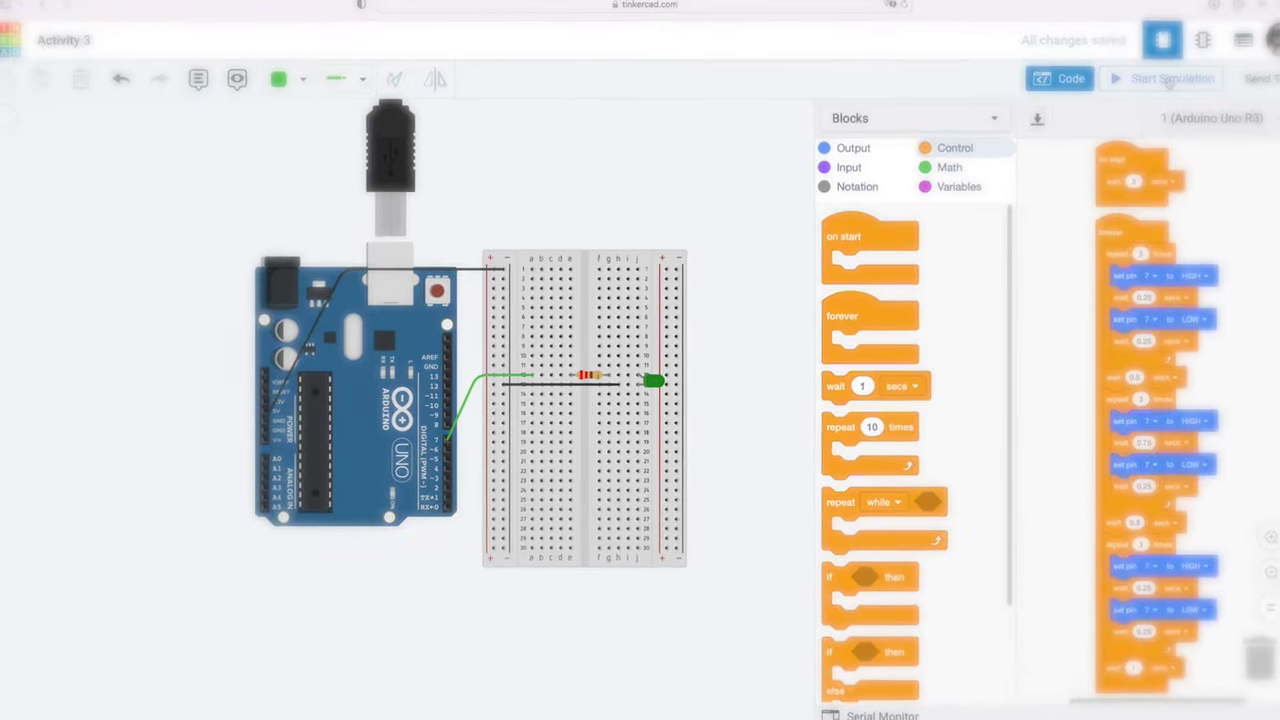